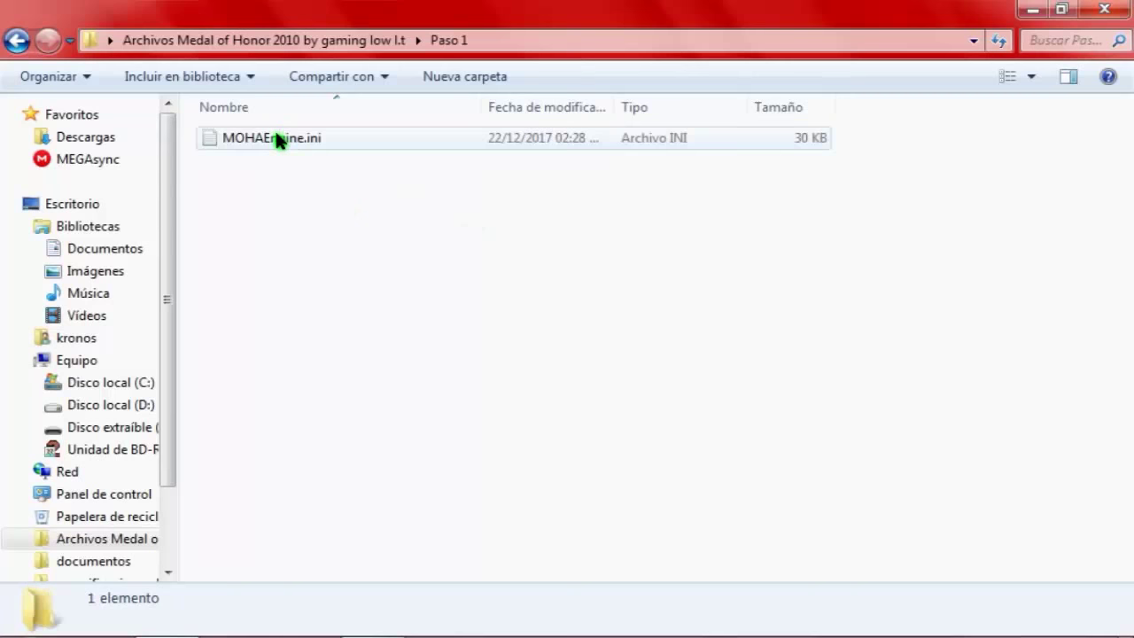
Step: Copy the MOHAEngine.ini file from the Paso 1 folder
{"action": "left_click_drag", "start_coordinate": [519, 290], "coordinate": [370, 215]}
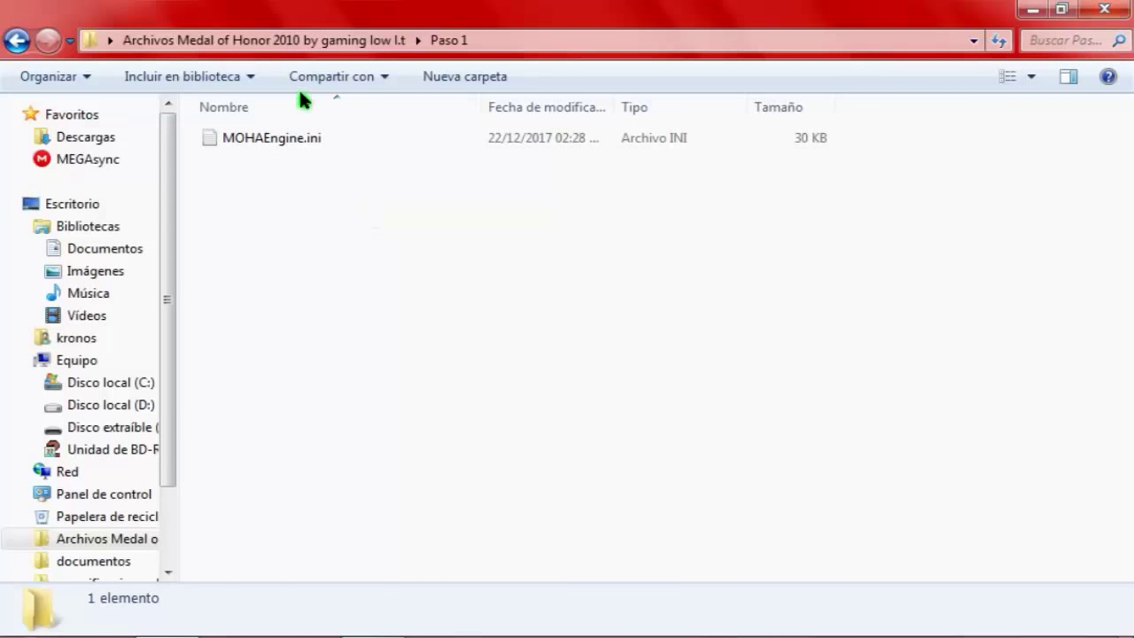
{"action": "left_click", "coordinate": [304, 142]}
{"action": "right_click", "coordinate": [305, 141]}
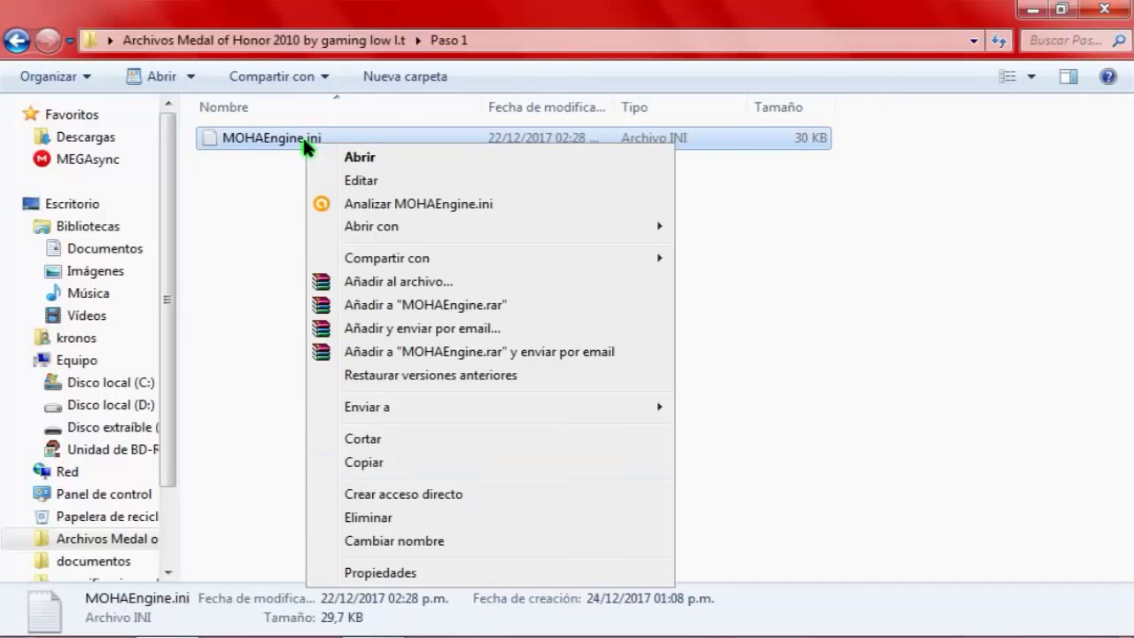
{"action": "left_click", "coordinate": [400, 464]}
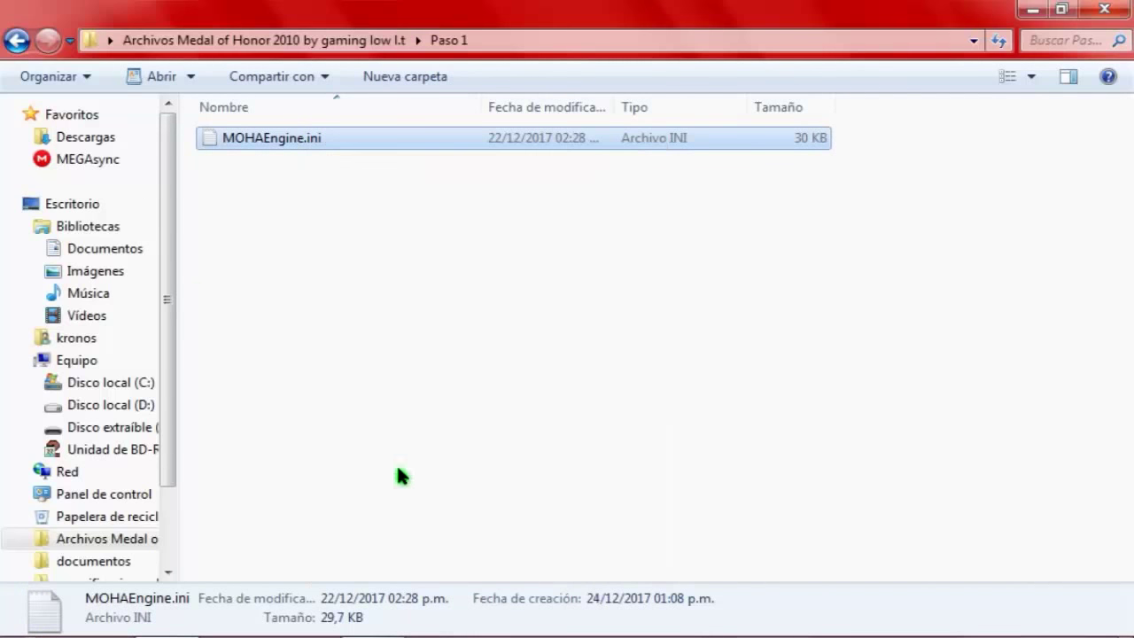
Step: Go to the Config folder under Documentos, EA Games, Medal of Honor
{"action": "left_click", "coordinate": [138, 251]}
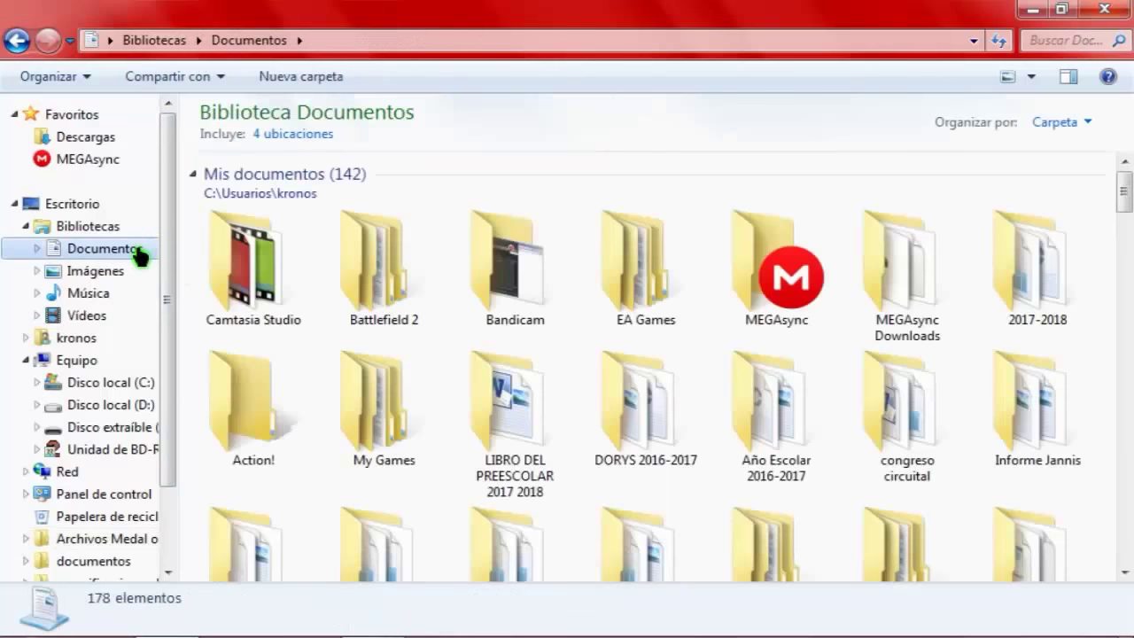
{"action": "double_click", "coordinate": [669, 290]}
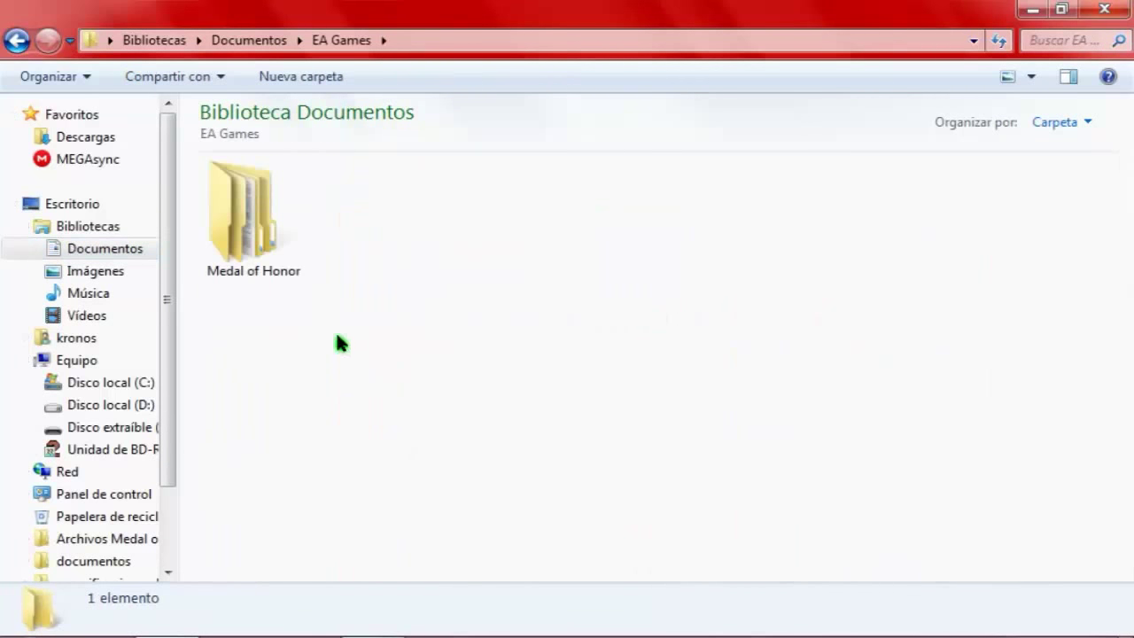
{"action": "double_click", "coordinate": [285, 263]}
{"action": "double_click", "coordinate": [253, 266]}
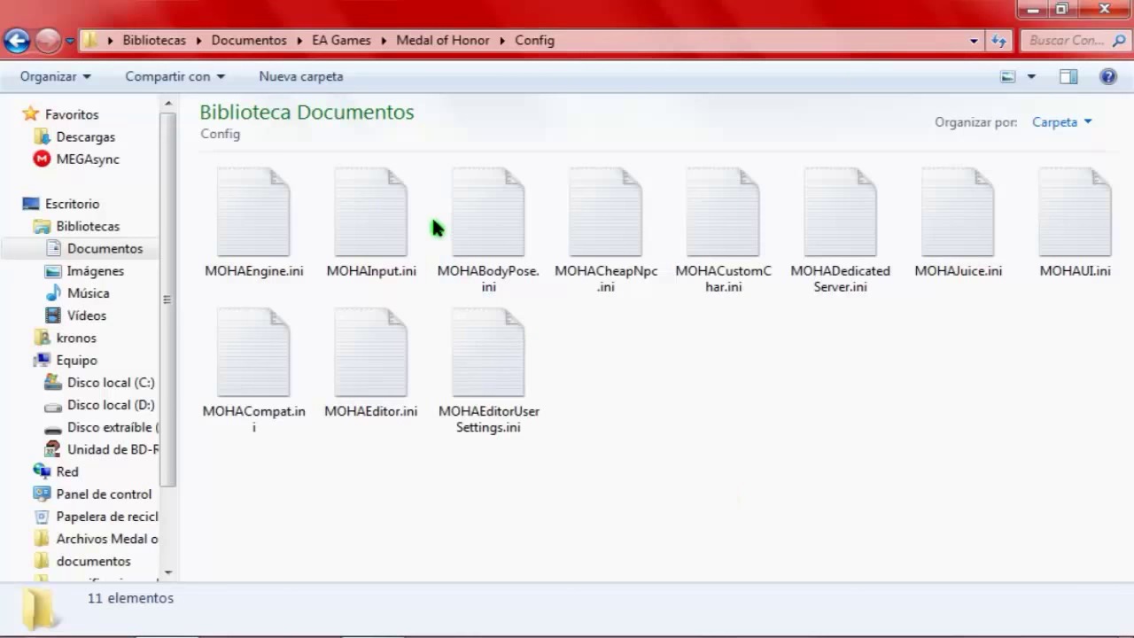
Step: Paste MOHAEngine.ini into the Config folder, replacing the existing file of the same name
{"action": "right_click", "coordinate": [702, 410]}
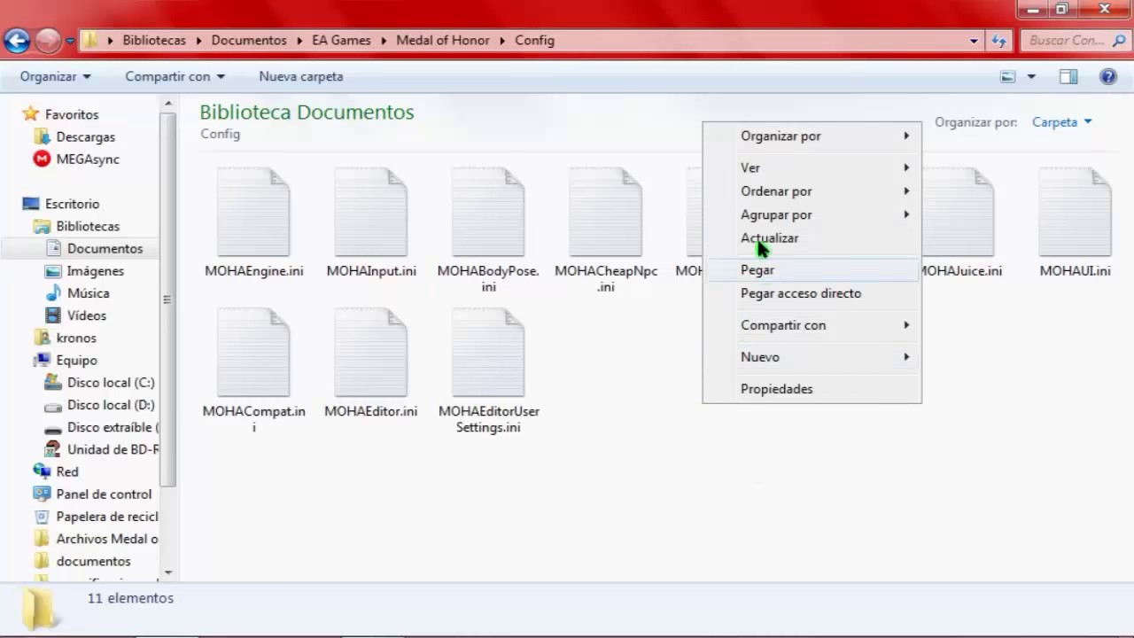
{"action": "left_click", "coordinate": [793, 265]}
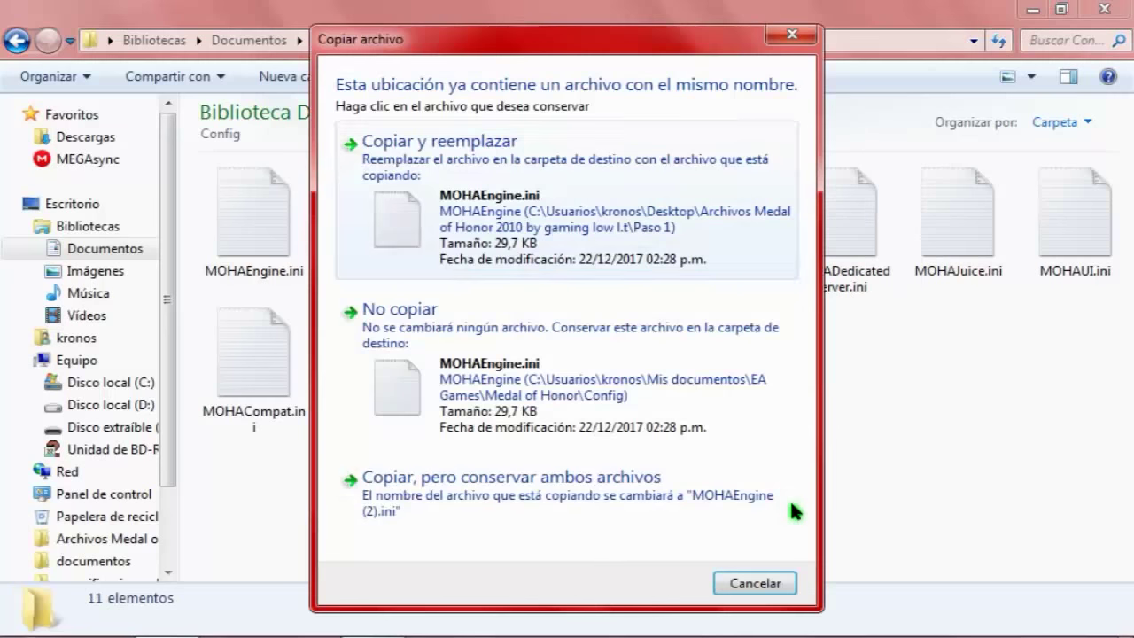
{"action": "left_click", "coordinate": [524, 185]}
{"action": "left_click", "coordinate": [613, 459]}
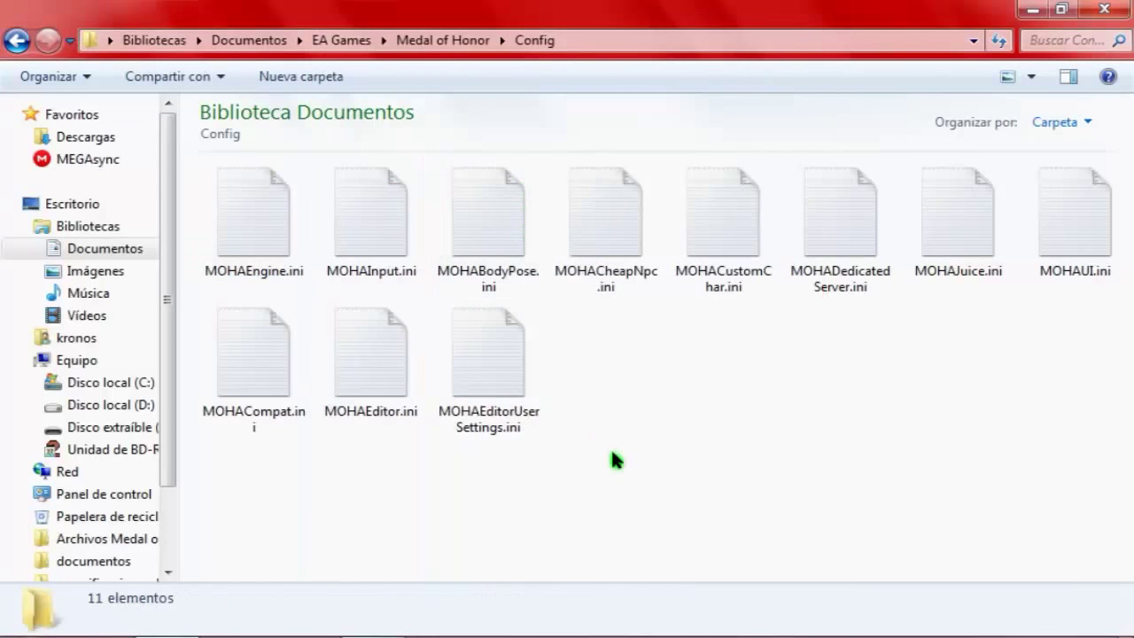
Step: Set the read-only attribute (Sólo lectura) on MOHAEngine.ini in the Config folder and apply it
{"action": "left_click", "coordinate": [273, 234]}
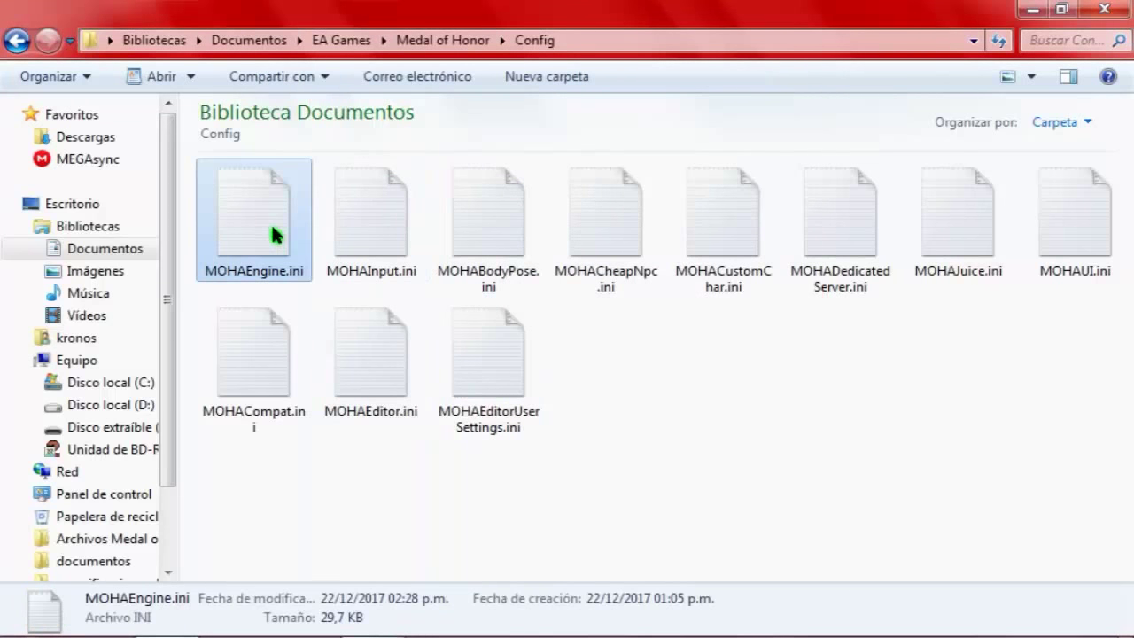
{"action": "right_click", "coordinate": [273, 233]}
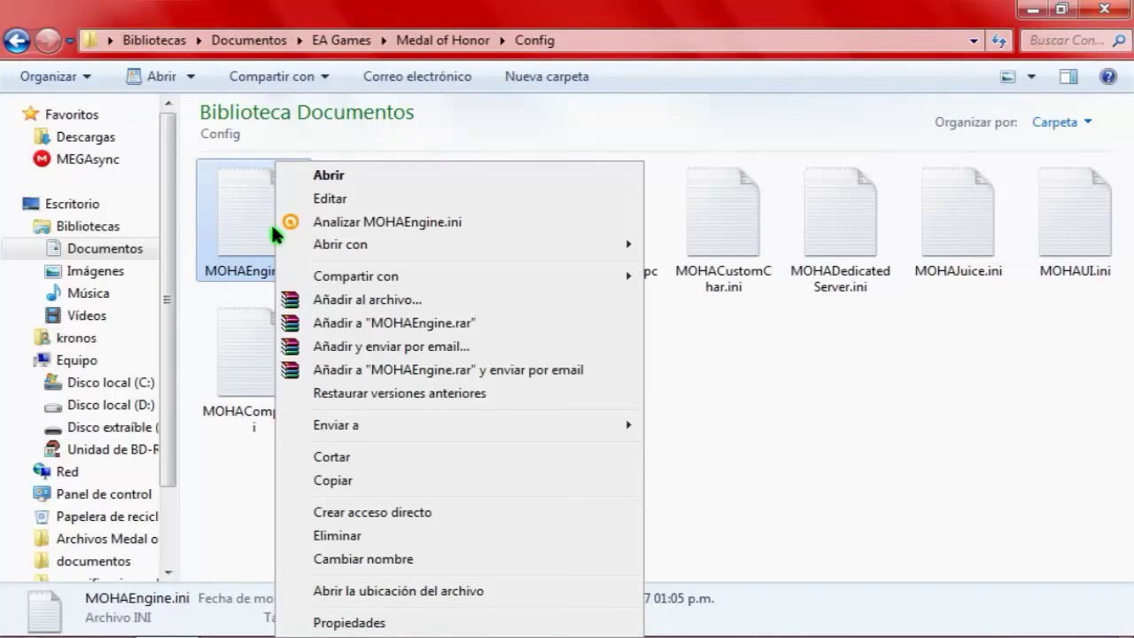
{"action": "left_click", "coordinate": [346, 622]}
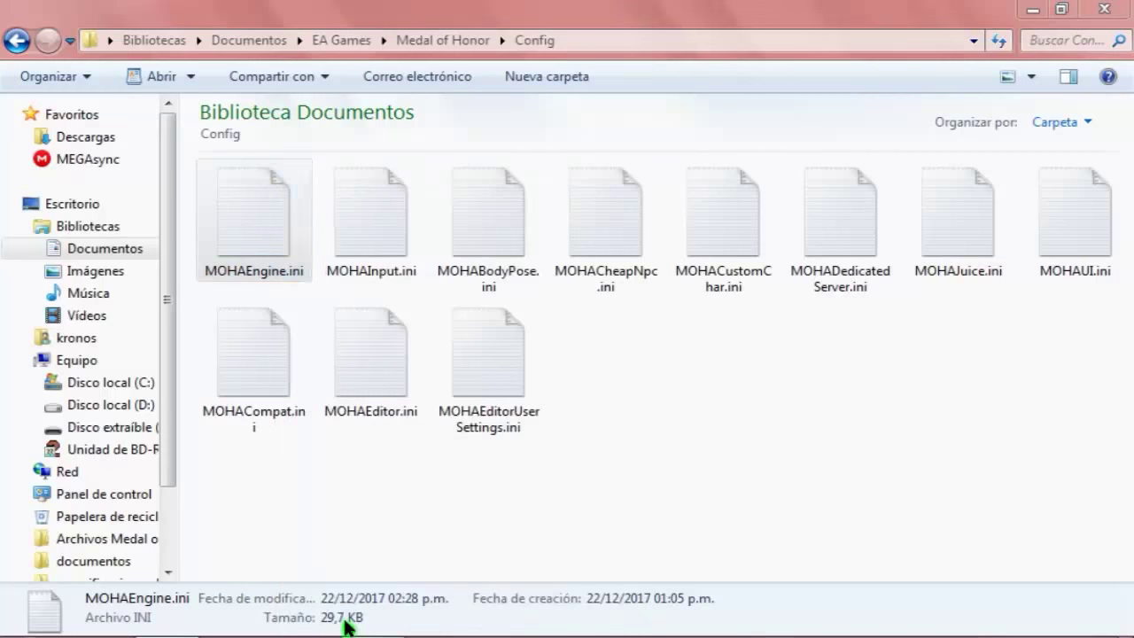
{"action": "left_click", "coordinate": [391, 476]}
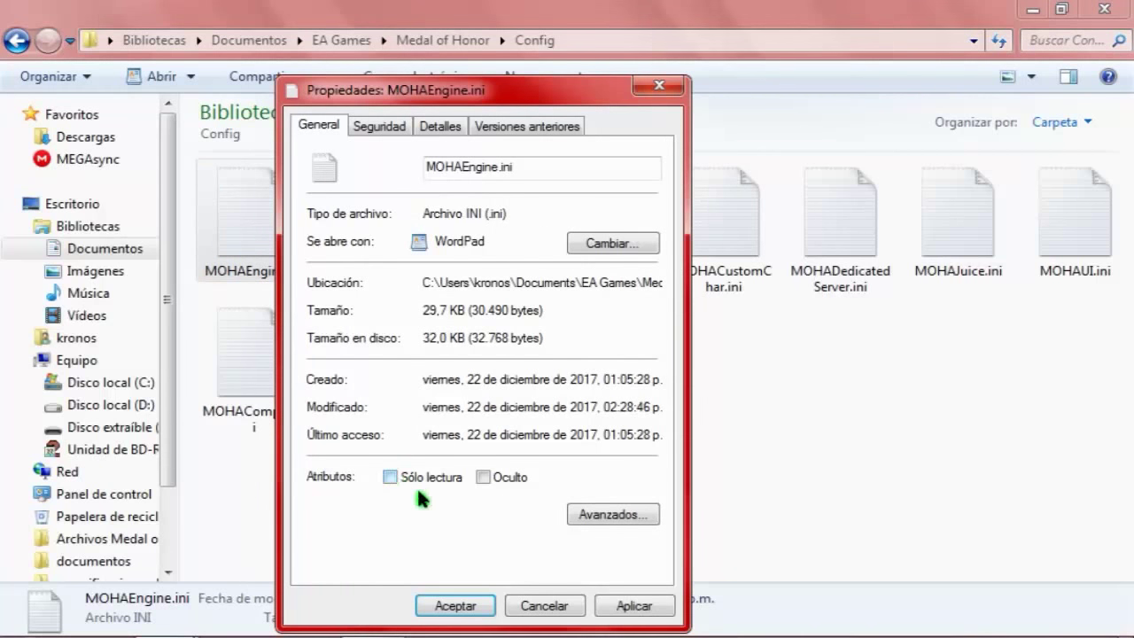
{"action": "left_click", "coordinate": [391, 477]}
{"action": "left_click", "coordinate": [638, 605]}
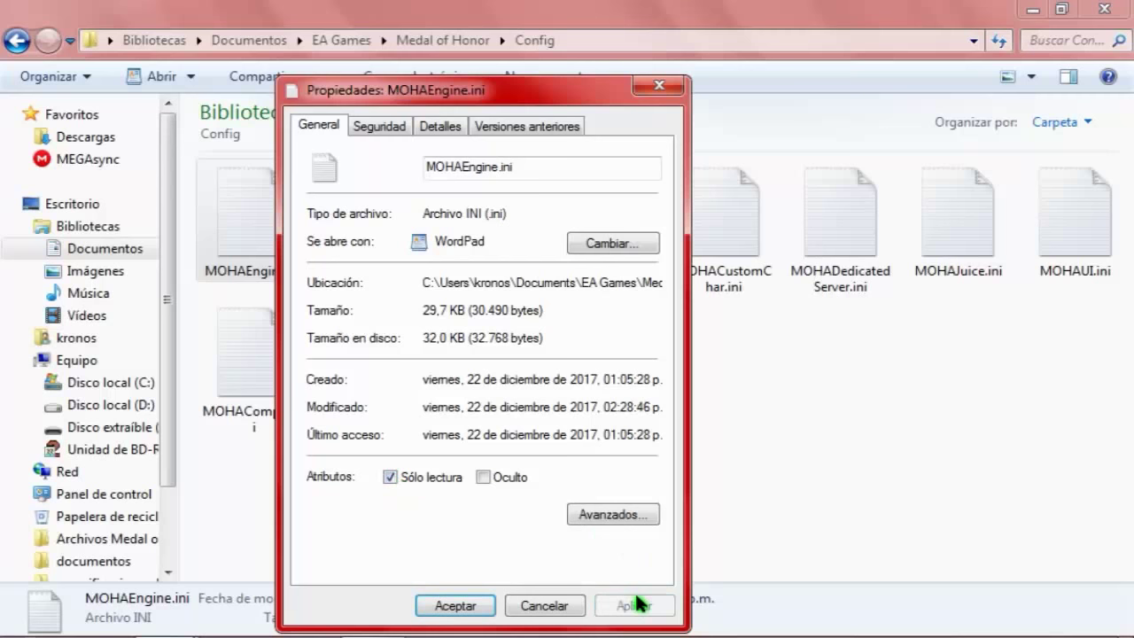
{"action": "left_click", "coordinate": [450, 606]}
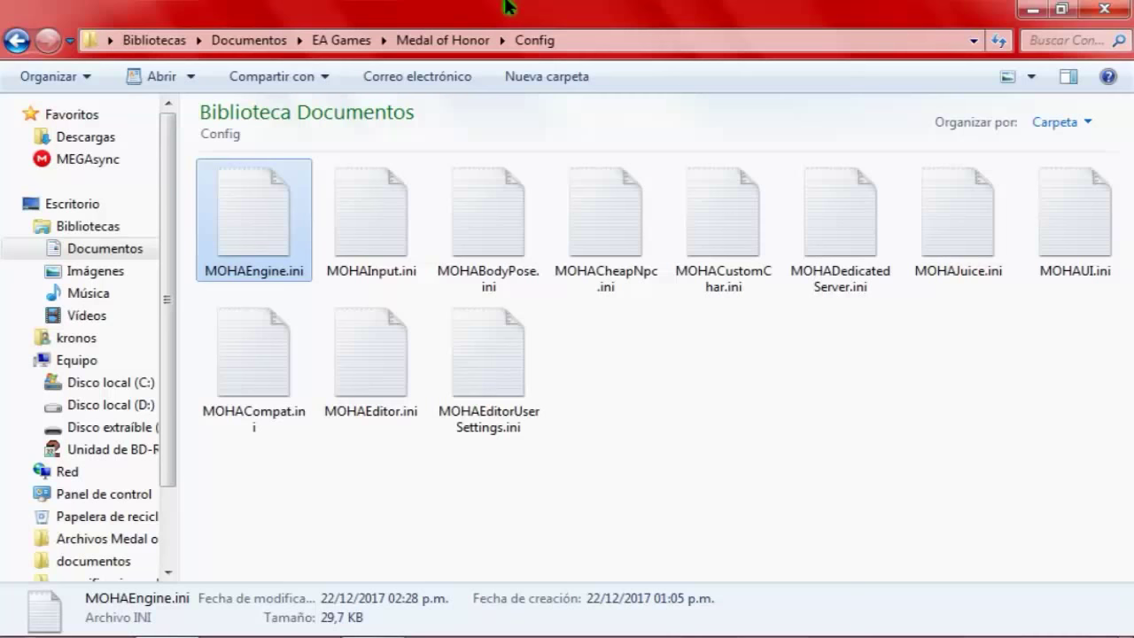
Step: Minimize the Config window and open the Paso 2 folder inside the Archivos Medal of Honor 2010 desktop folder
{"action": "left_click", "coordinate": [1052, 7]}
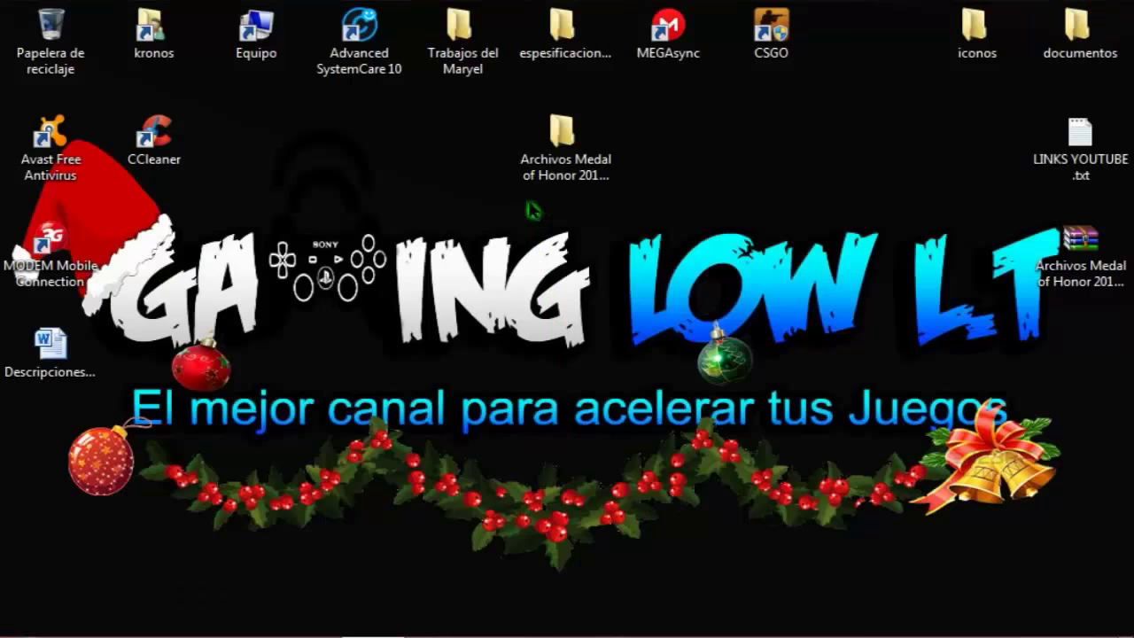
{"action": "double_click", "coordinate": [547, 145]}
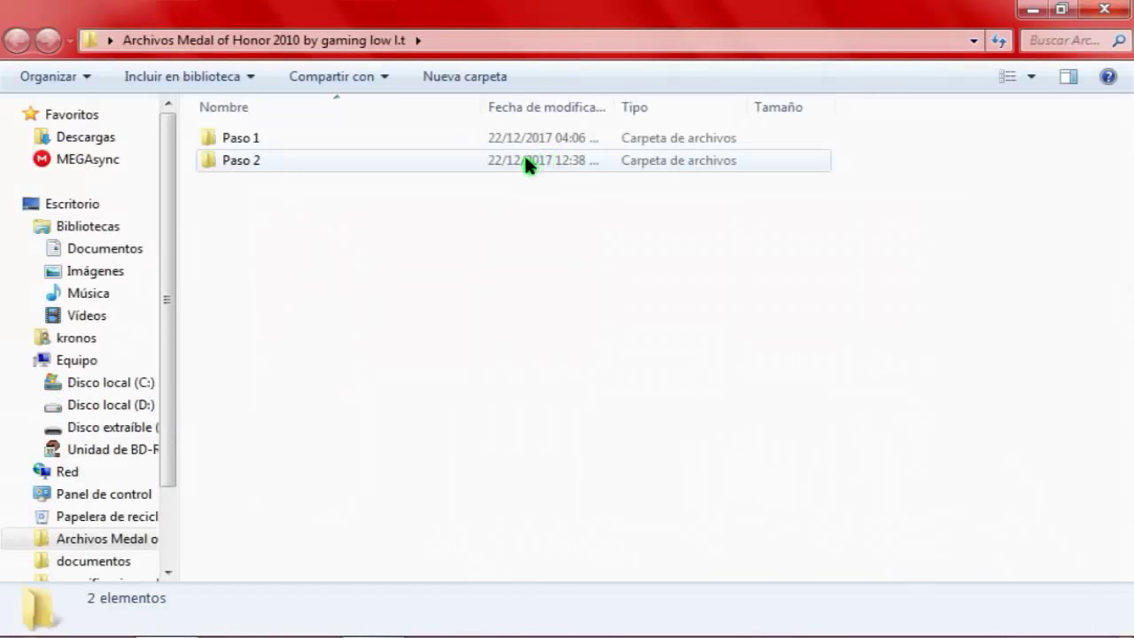
{"action": "double_click", "coordinate": [530, 162]}
{"action": "left_click_drag", "start_coordinate": [517, 205], "coordinate": [514, 111]}
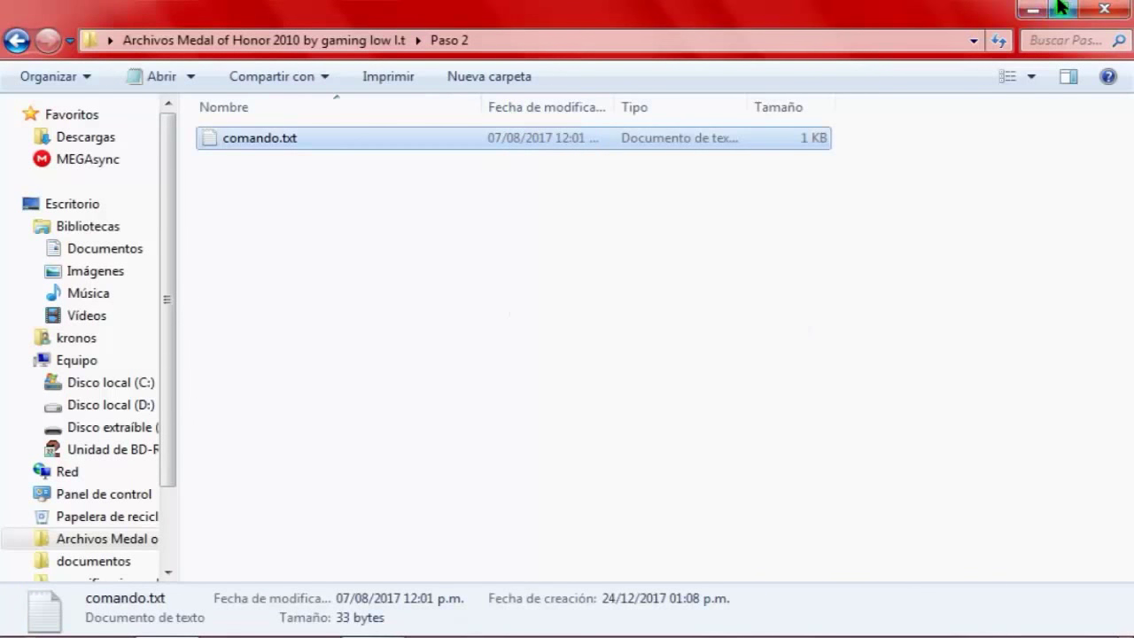
Step: Restore the Paso 2 window to a smaller size on the desktop and open comando.txt in Notepad
{"action": "double_click", "coordinate": [982, 11]}
{"action": "left_click_drag", "start_coordinate": [337, 57], "coordinate": [543, 44]}
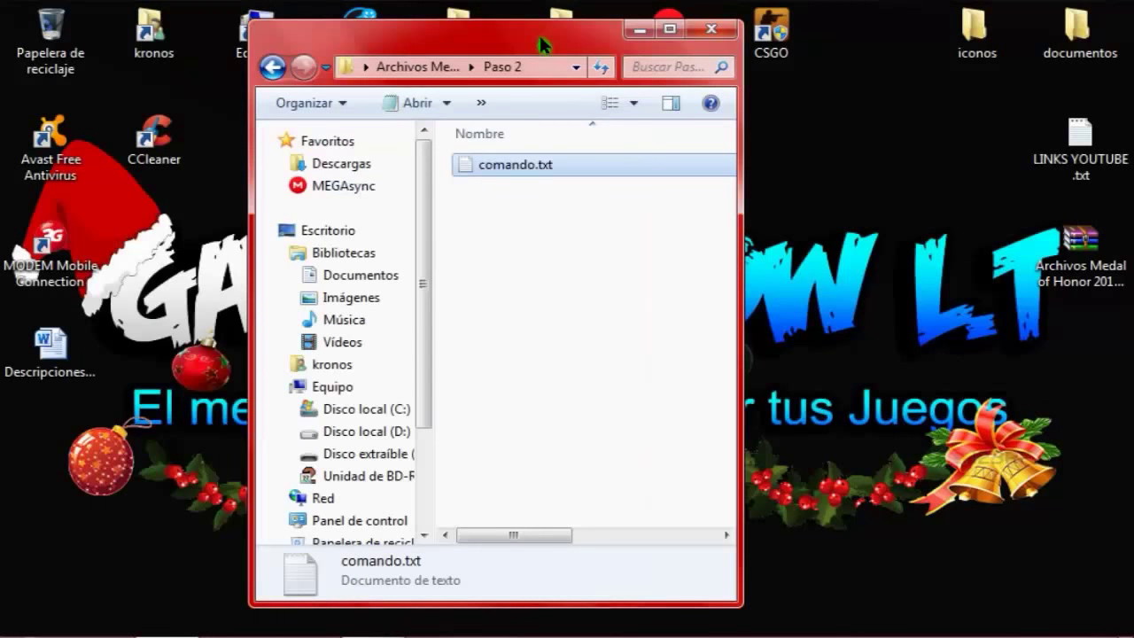
{"action": "left_click_drag", "start_coordinate": [597, 359], "coordinate": [572, 272]}
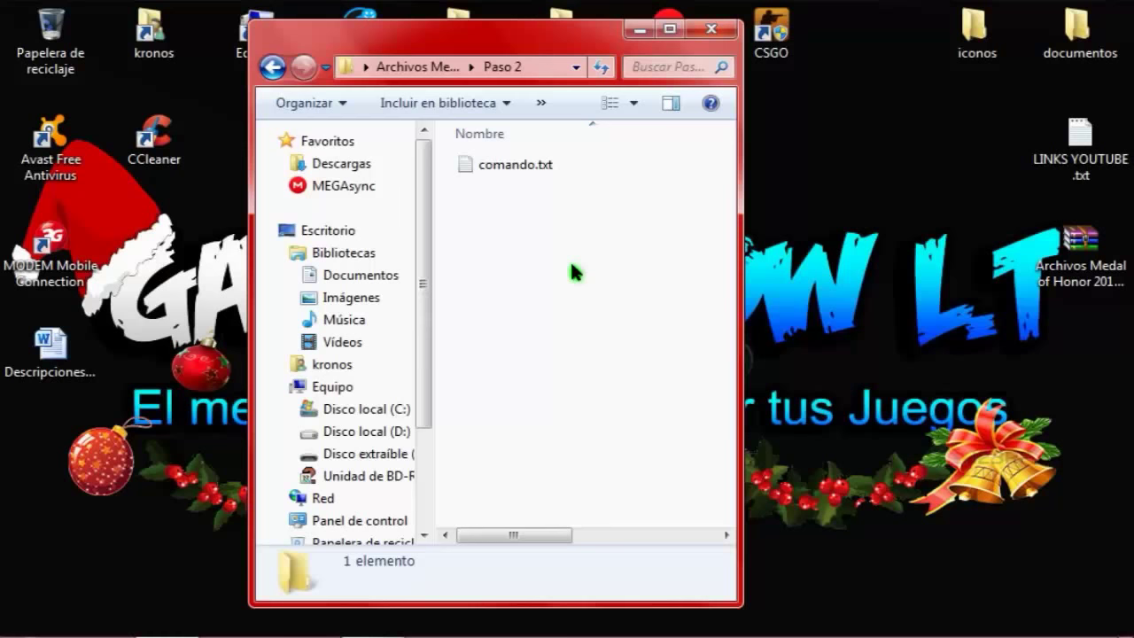
{"action": "left_click_drag", "start_coordinate": [534, 42], "coordinate": [561, 46]}
{"action": "double_click", "coordinate": [541, 161]}
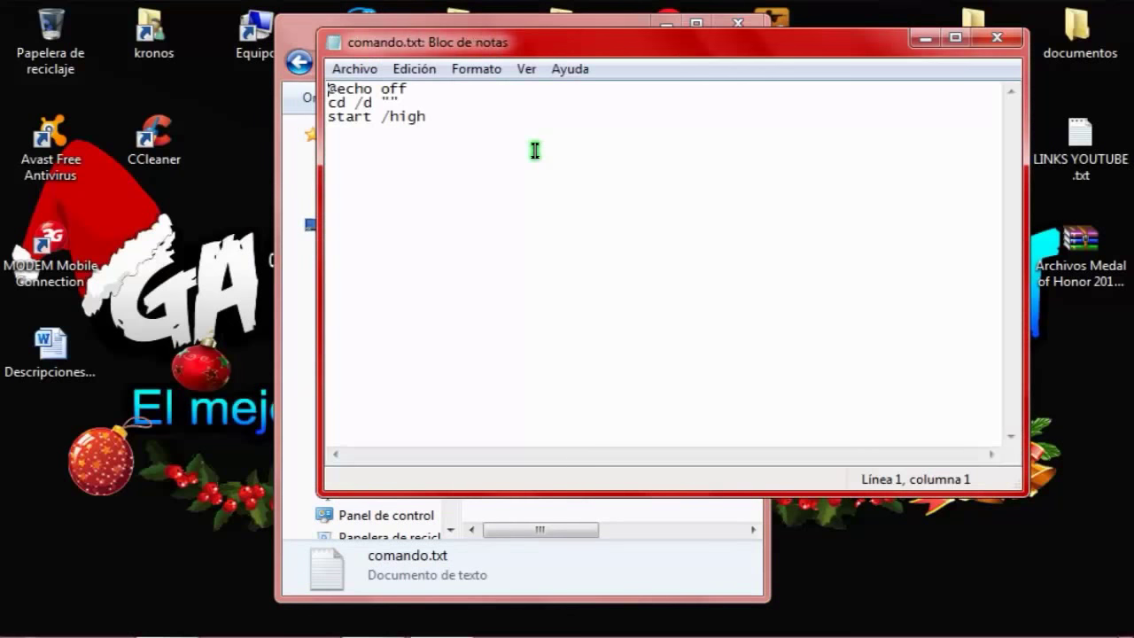
Step: Close the Paso 2 folder window, keeping comando.txt open
{"action": "left_click", "coordinate": [660, 21]}
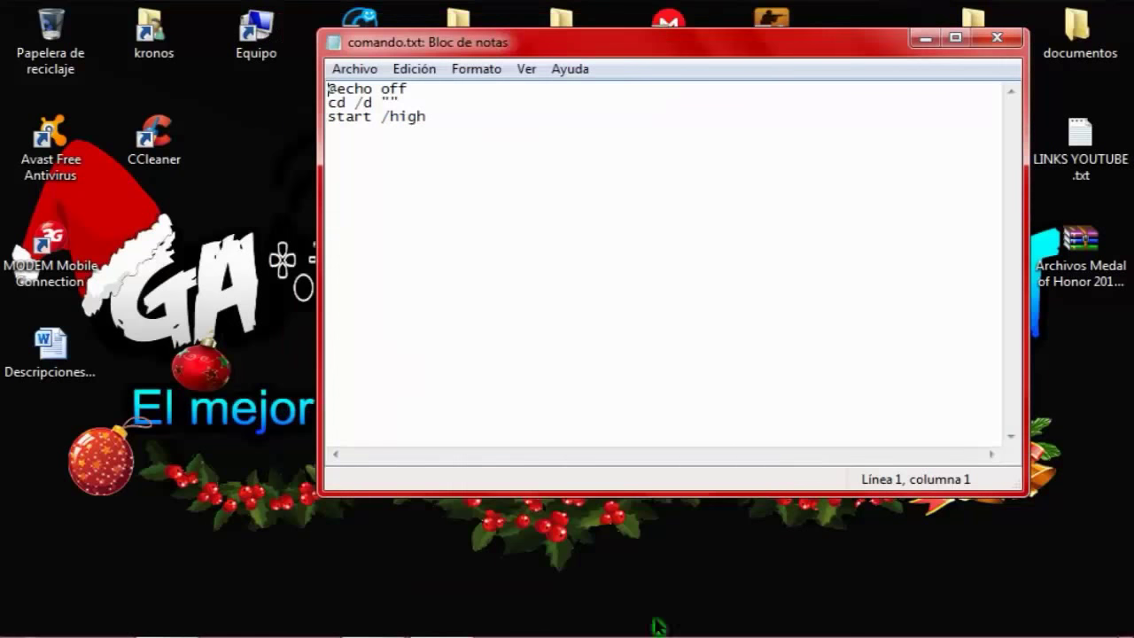
{"action": "mouse_move", "coordinate": [653, 635]}
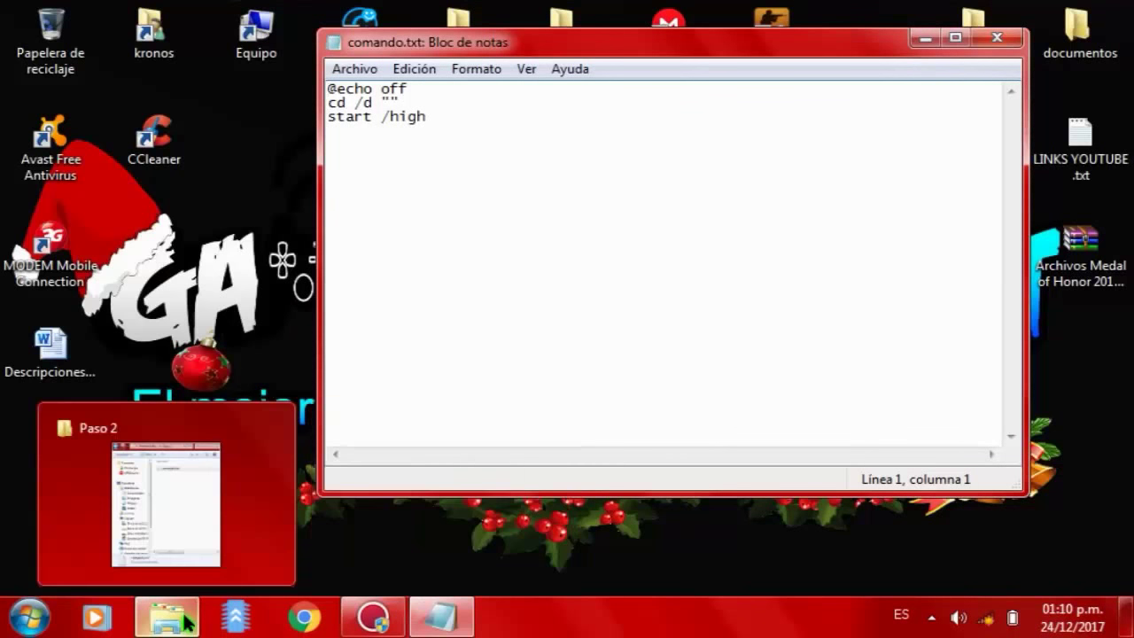
{"action": "left_click", "coordinate": [186, 622]}
{"action": "left_click", "coordinate": [714, 28]}
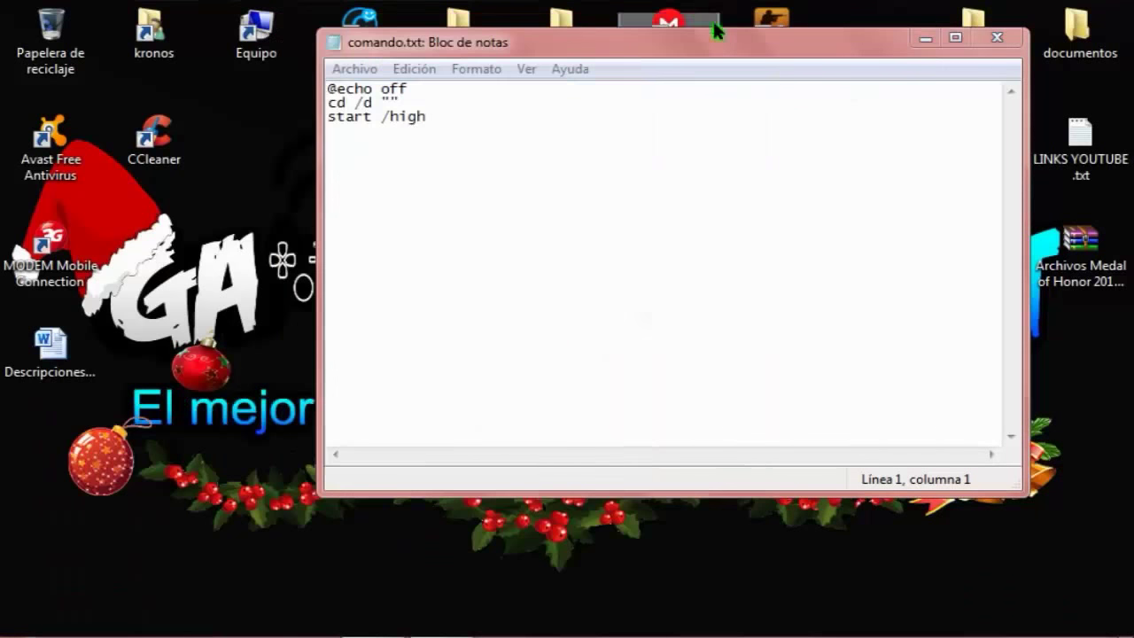
Step: Open Equipo in a maximized window and go to Program Files on Disco local (C:)
{"action": "left_click", "coordinate": [18, 627]}
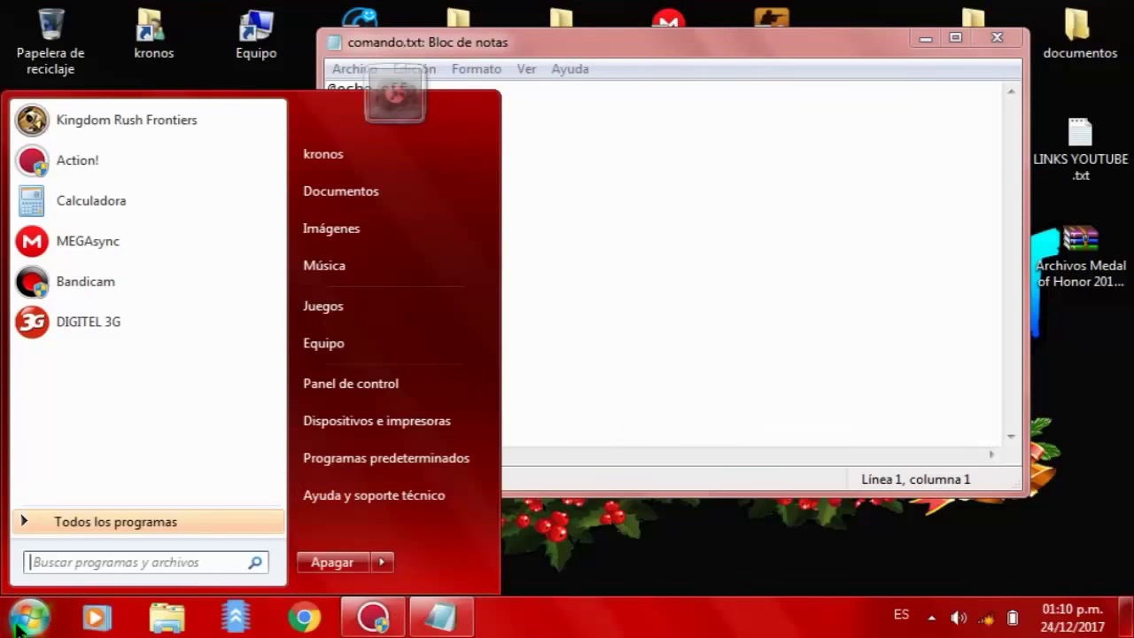
{"action": "left_click", "coordinate": [395, 348]}
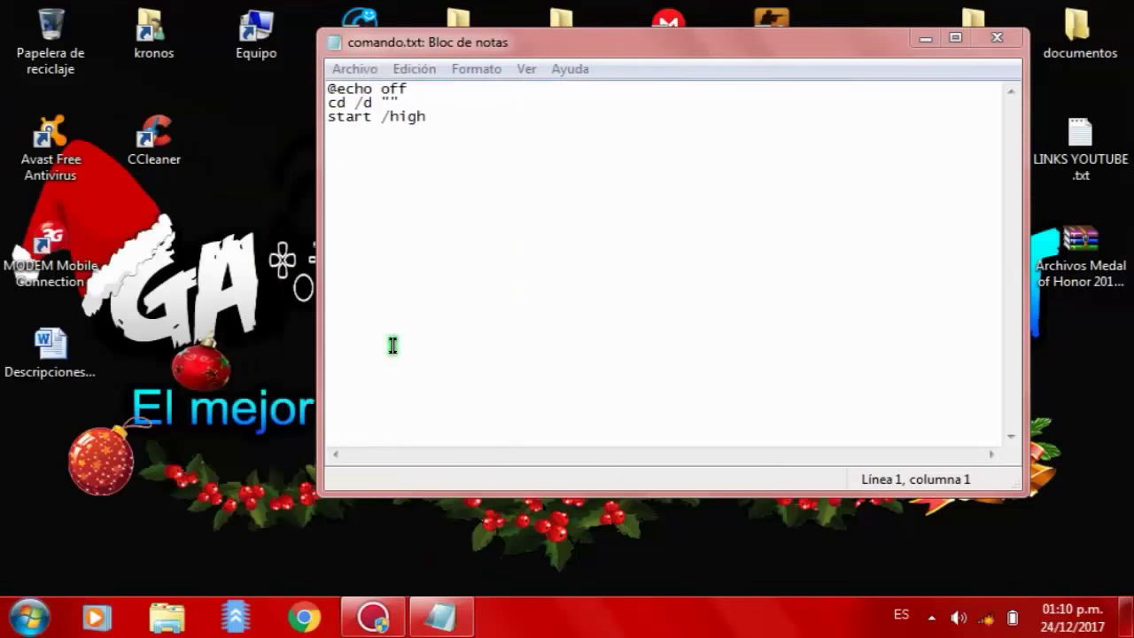
{"action": "left_click", "coordinate": [697, 23]}
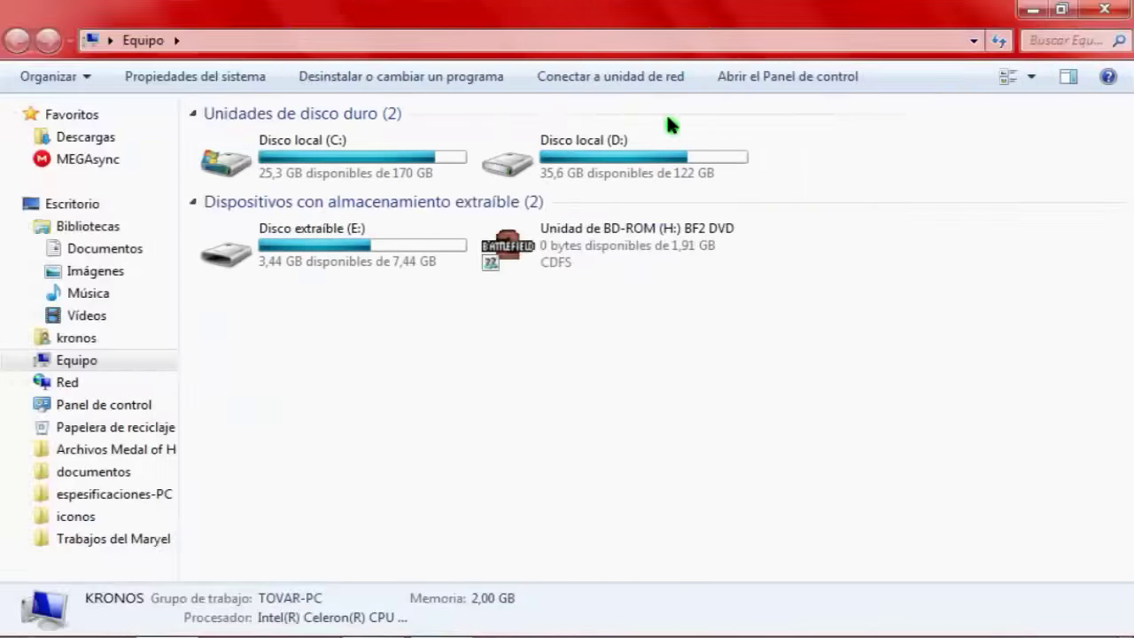
{"action": "double_click", "coordinate": [345, 178]}
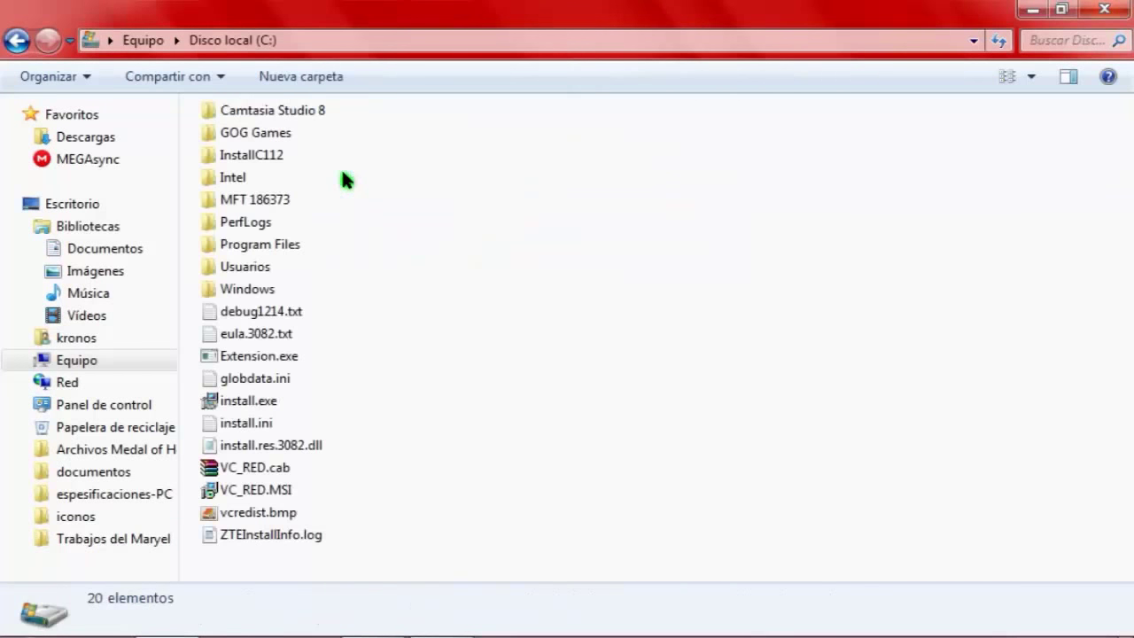
{"action": "double_click", "coordinate": [278, 241]}
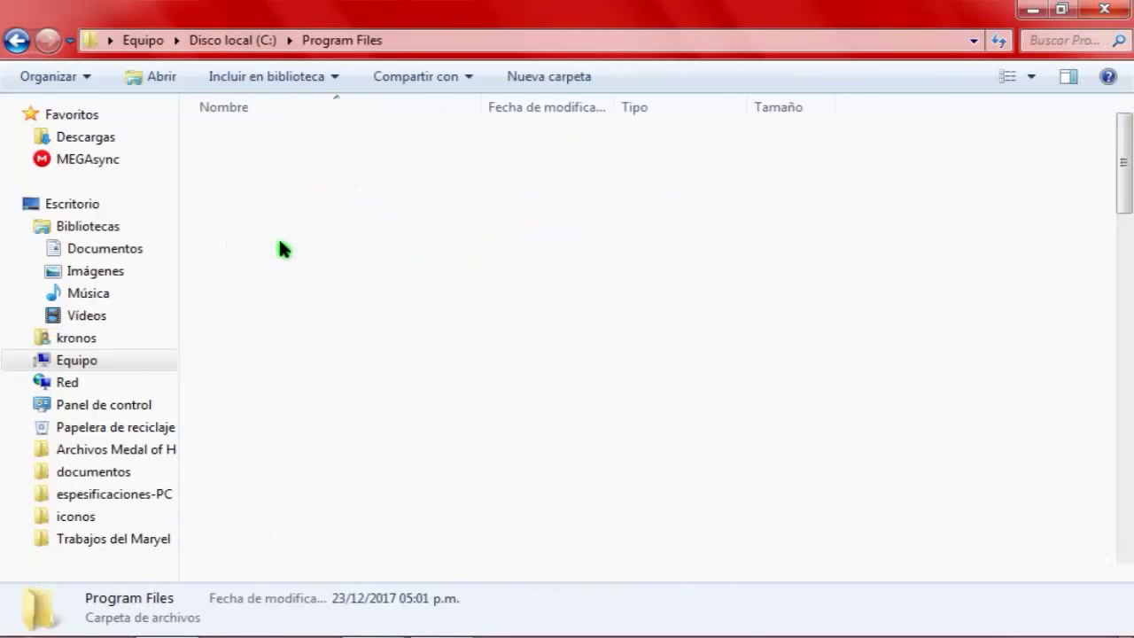
Step: Open the Binaries folder under Electronic Arts, Medal of Honor, and bring the game's executable files into view
{"action": "left_click", "coordinate": [335, 362]}
{"action": "scroll", "coordinate": [335, 363], "scroll_direction": "down", "scroll_amount": 4}
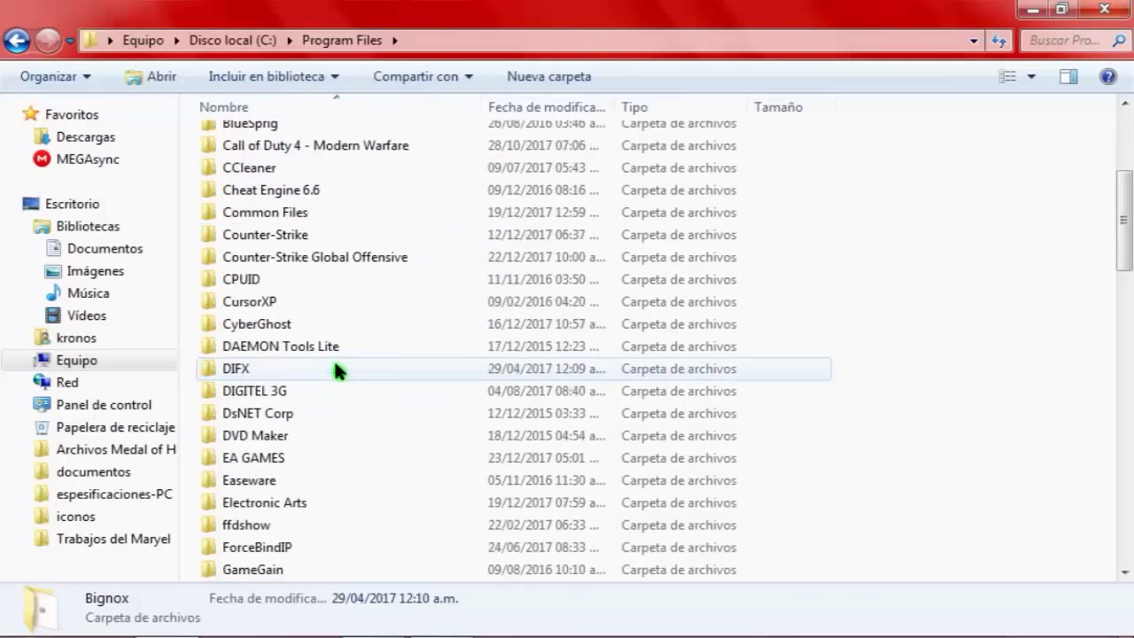
{"action": "scroll", "coordinate": [335, 371], "scroll_direction": "down", "scroll_amount": 3}
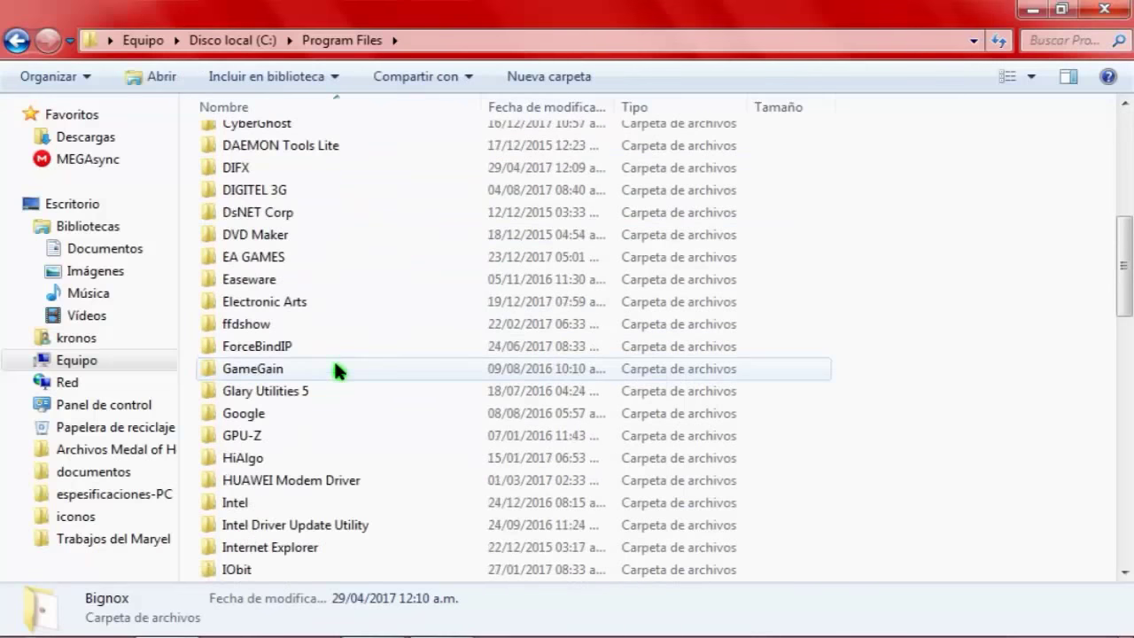
{"action": "left_click", "coordinate": [304, 302]}
{"action": "double_click", "coordinate": [304, 302]}
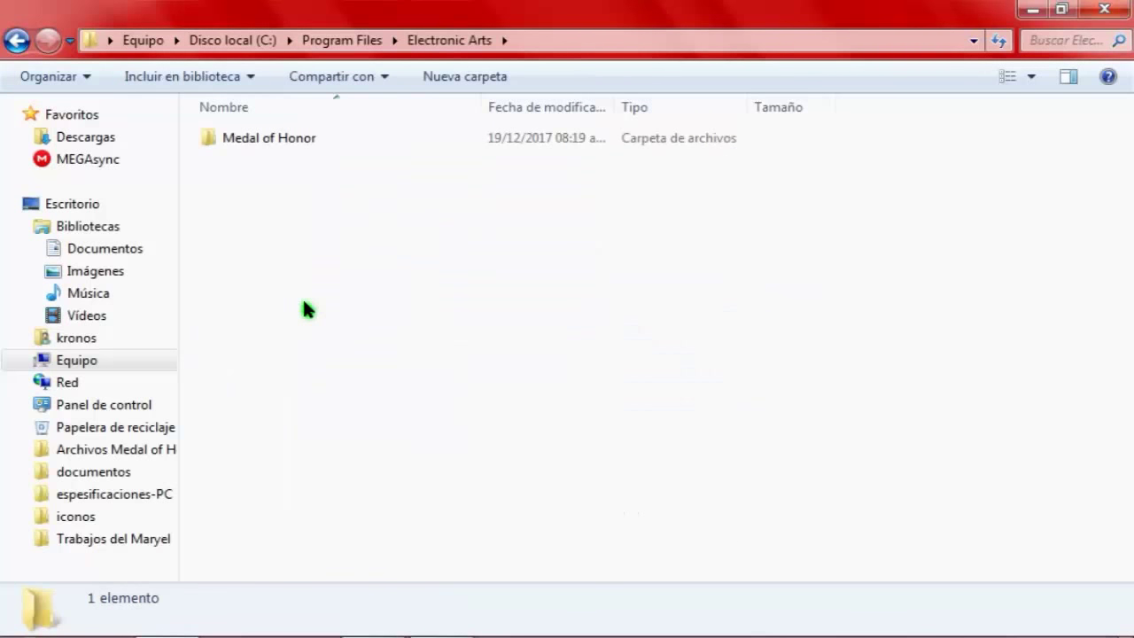
{"action": "double_click", "coordinate": [294, 140]}
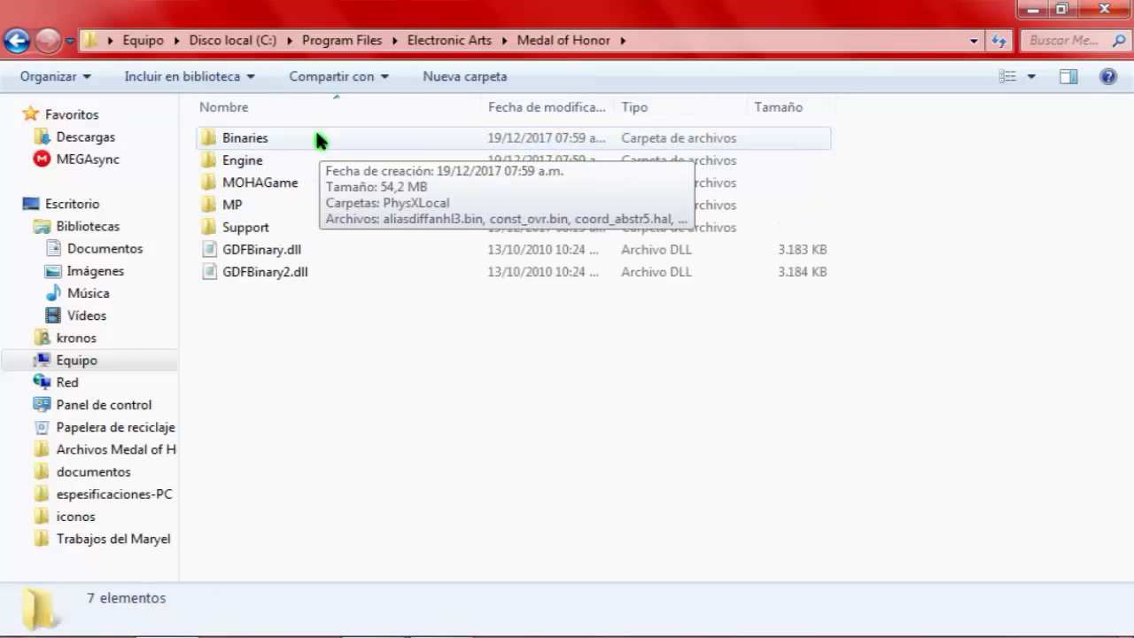
{"action": "left_click", "coordinate": [317, 140]}
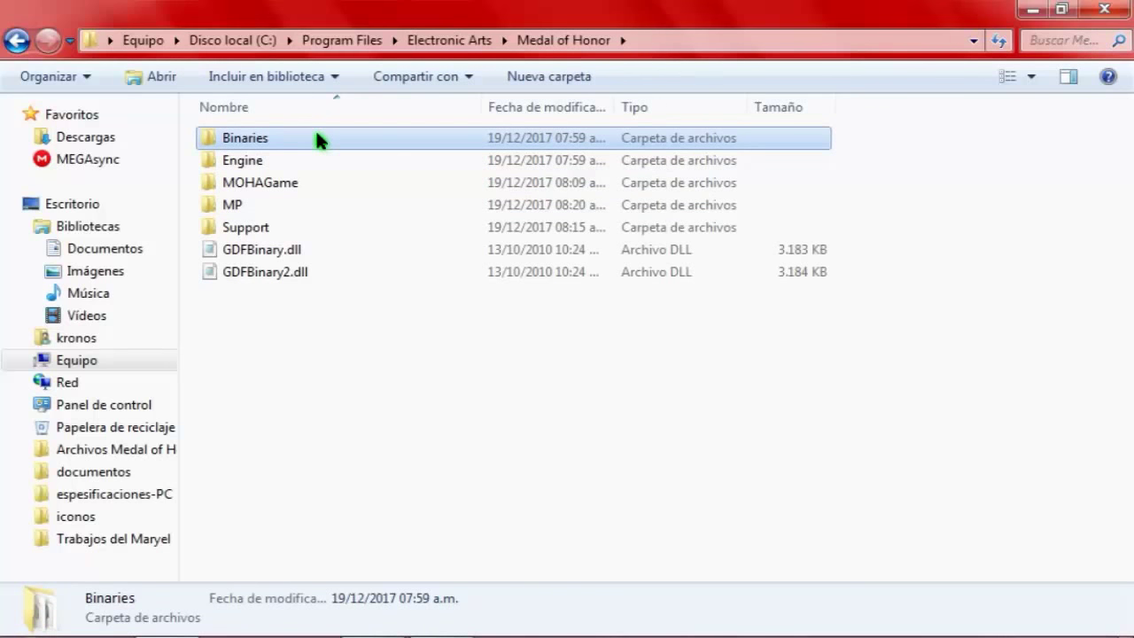
{"action": "double_click", "coordinate": [317, 140]}
{"action": "scroll", "coordinate": [656, 376], "scroll_direction": "down", "scroll_amount": 6}
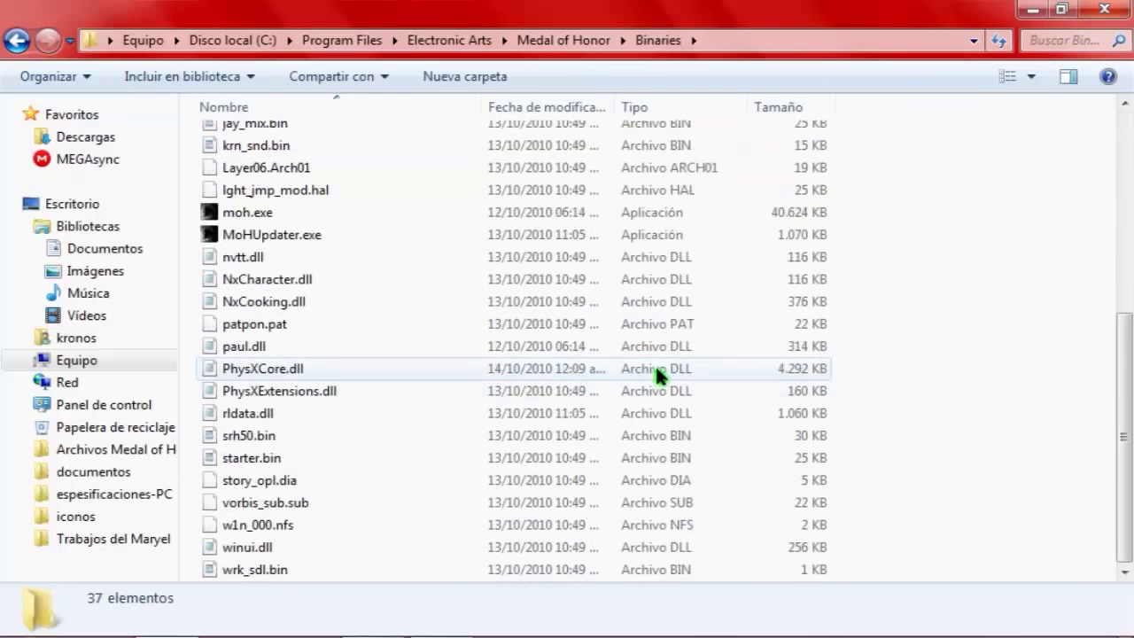
Step: Copy the path of the Binaries folder and paste it between the quotes of the cd /d line in comando.txt
{"action": "scroll", "coordinate": [655, 376], "scroll_direction": "up", "scroll_amount": 6}
{"action": "left_click", "coordinate": [755, 39]}
{"action": "key", "text": "ctrl+c"}
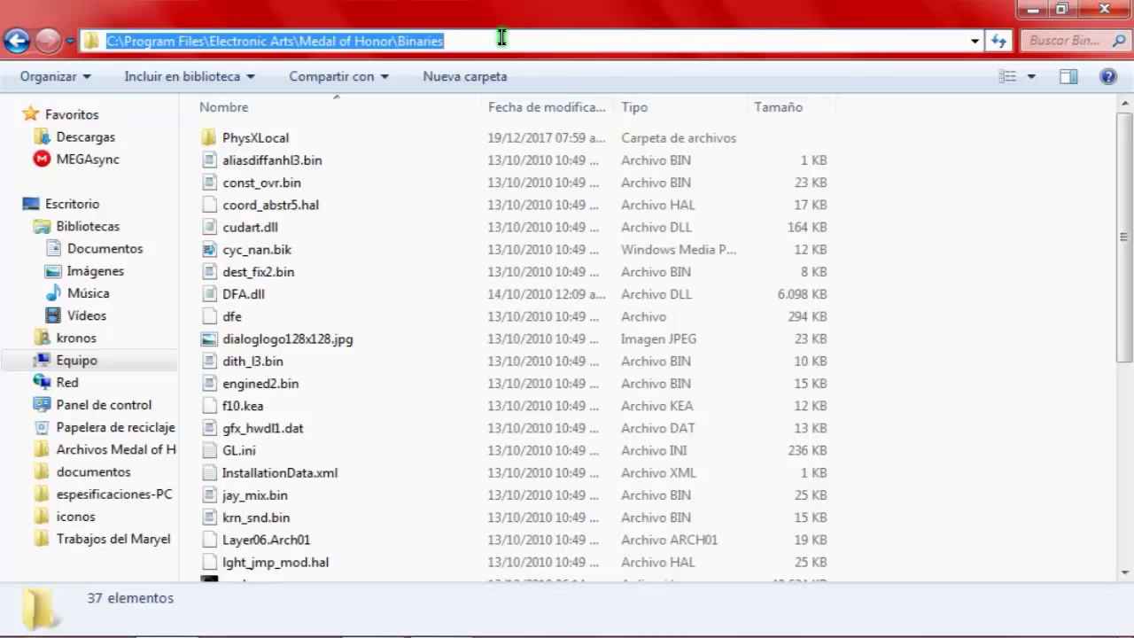
{"action": "left_click", "coordinate": [1028, 9]}
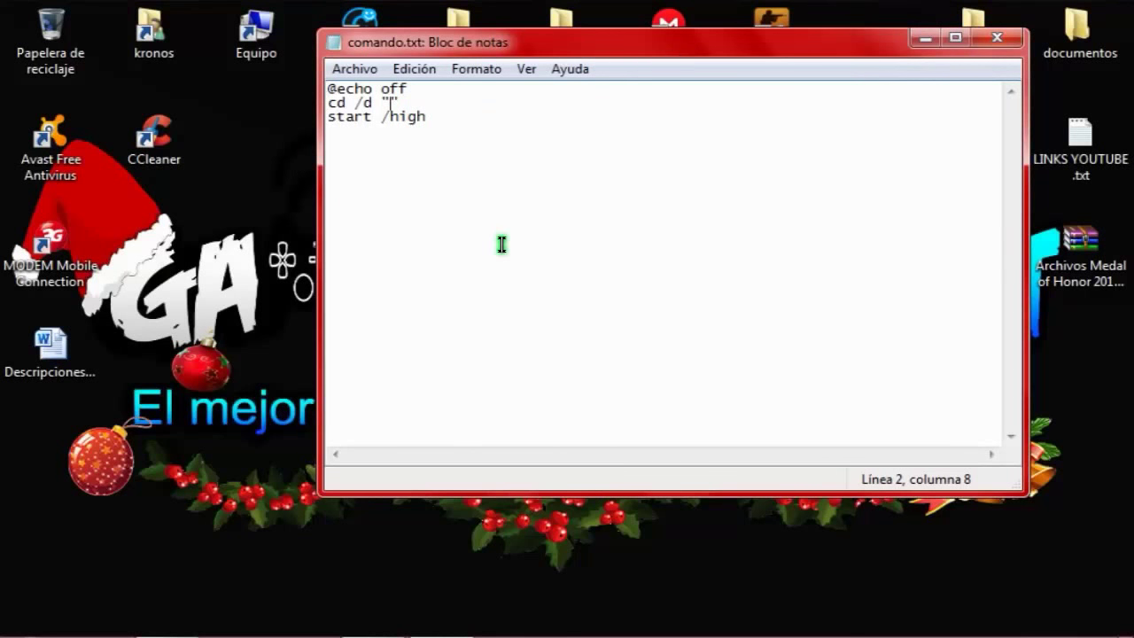
{"action": "key", "text": "ctrl+v"}
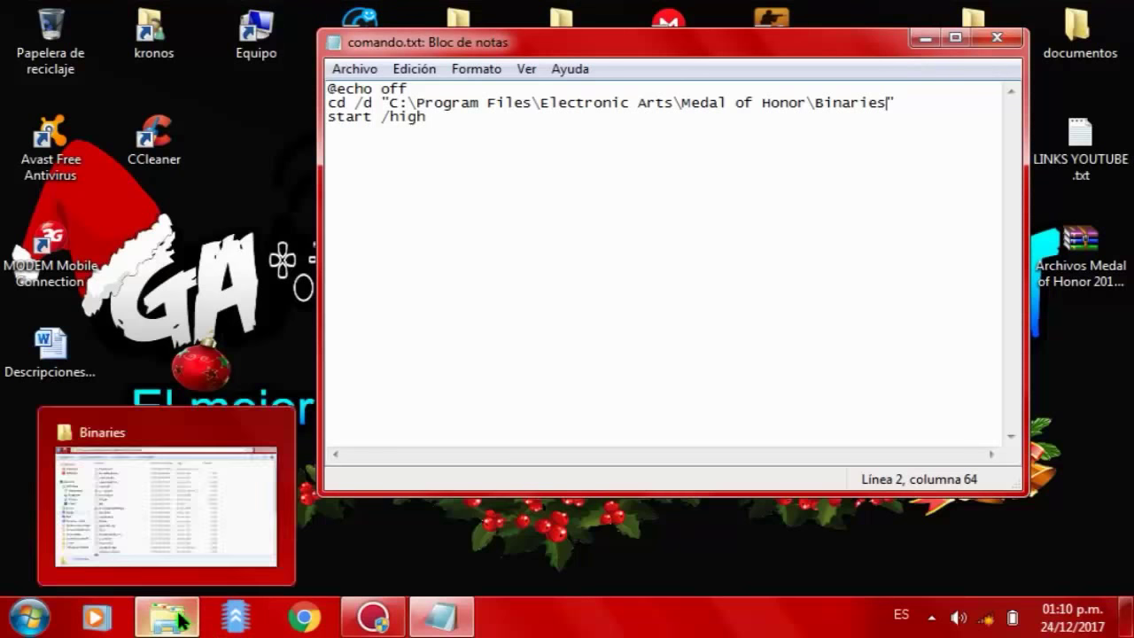
Step: Return to the Binaries folder and open the properties of moh.exe
{"action": "left_click", "coordinate": [178, 618]}
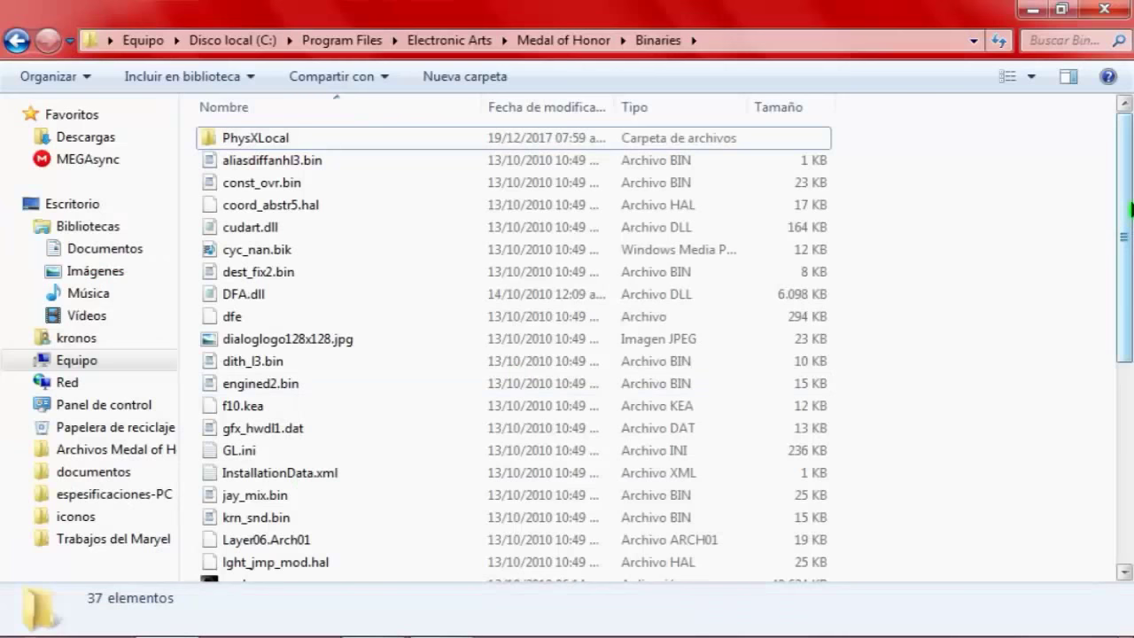
{"action": "left_click_drag", "start_coordinate": [1132, 210], "coordinate": [1131, 358]}
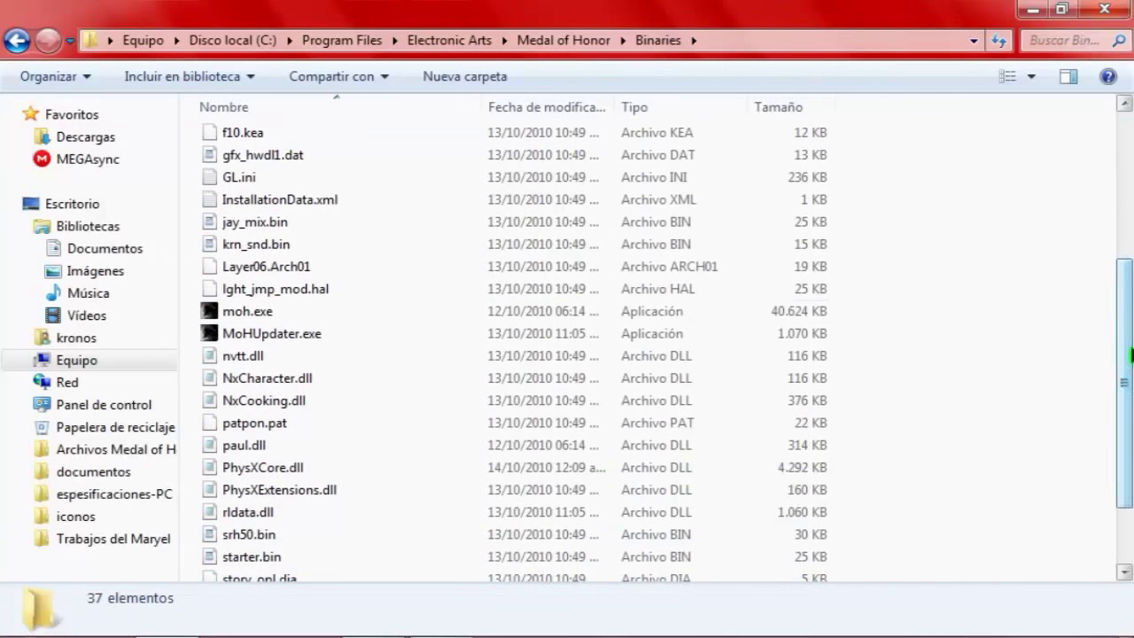
{"action": "left_click", "coordinate": [265, 314]}
{"action": "right_click", "coordinate": [265, 317]}
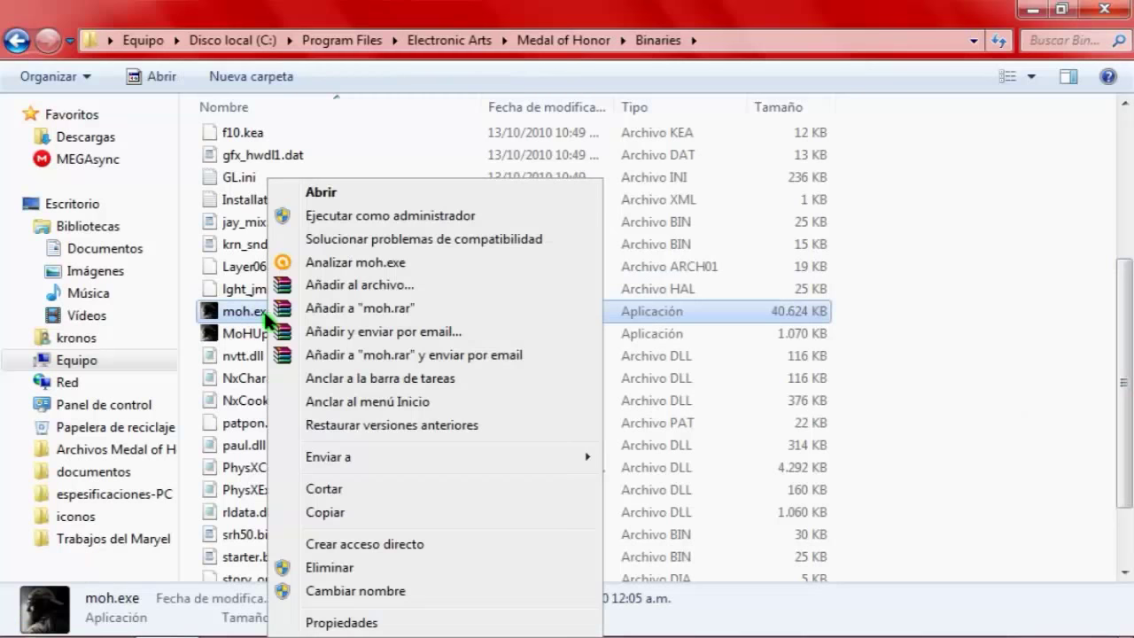
{"action": "left_click", "coordinate": [337, 623]}
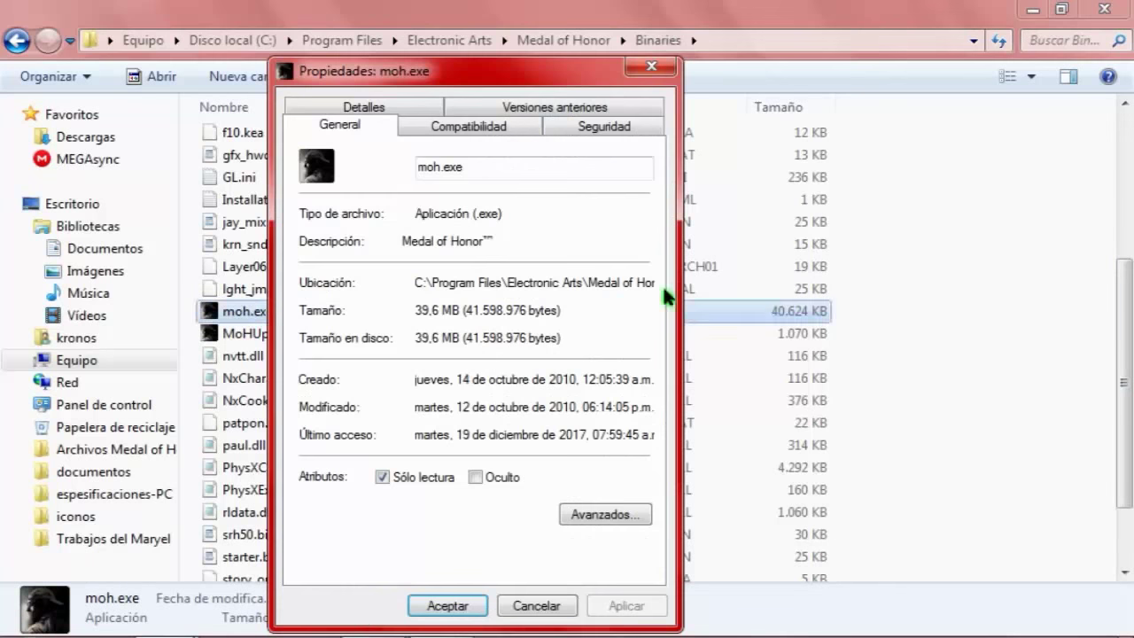
Step: Copy the full file name moh.exe from its properties, accept the dialog and close the Binaries window
{"action": "left_click_drag", "start_coordinate": [493, 164], "coordinate": [410, 169]}
{"action": "key", "text": "ctrl+c"}
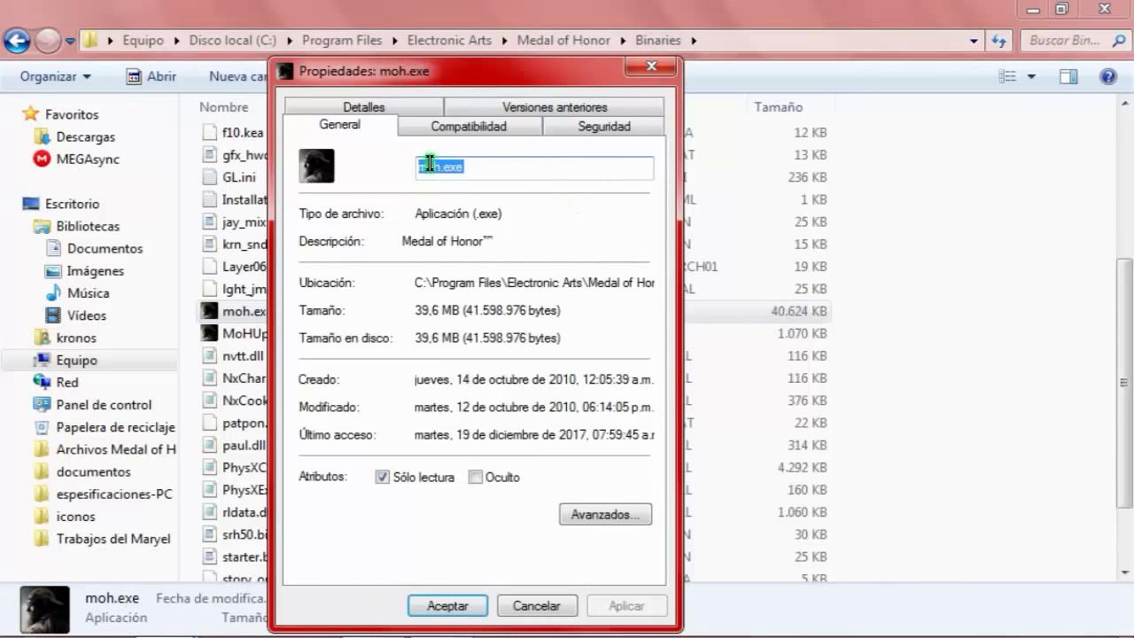
{"action": "right_click", "coordinate": [433, 167]}
{"action": "left_click", "coordinate": [515, 237]}
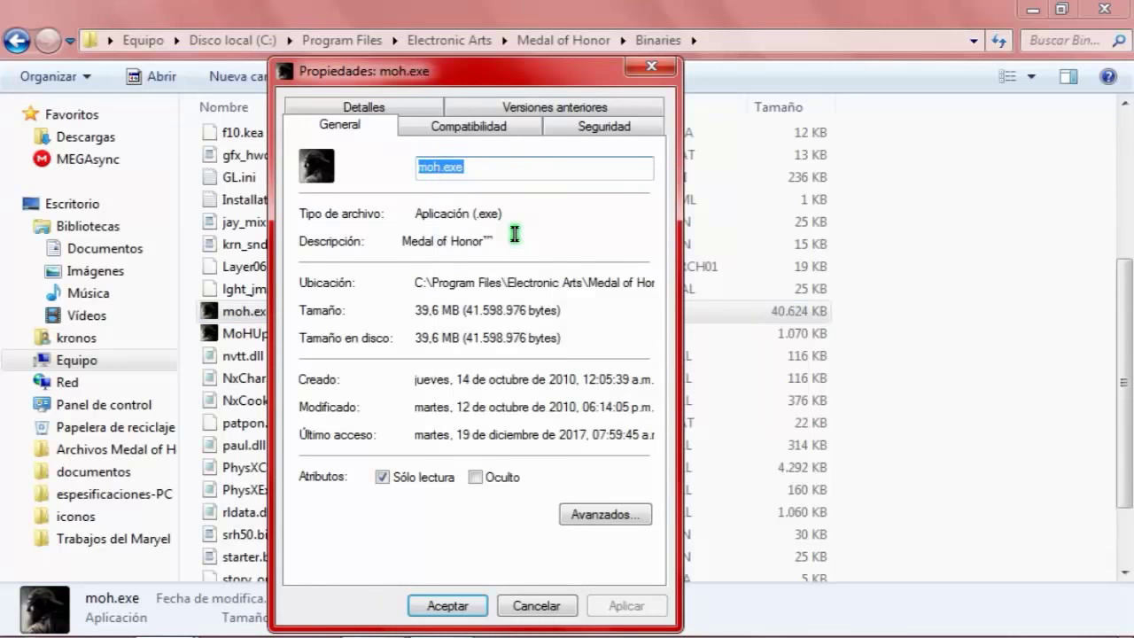
{"action": "left_click", "coordinate": [443, 606]}
{"action": "left_click", "coordinate": [1103, 8]}
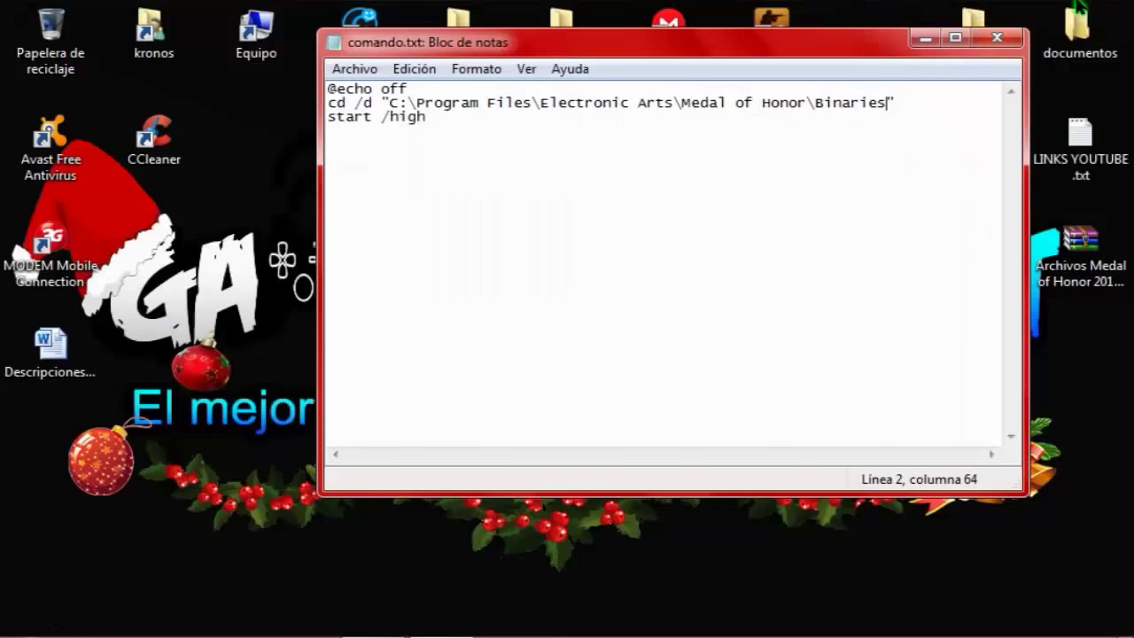
Step: Paste moh.exe after start /high in comando.txt and shift the Notepad window slightly on the desktop
{"action": "left_click", "coordinate": [444, 113]}
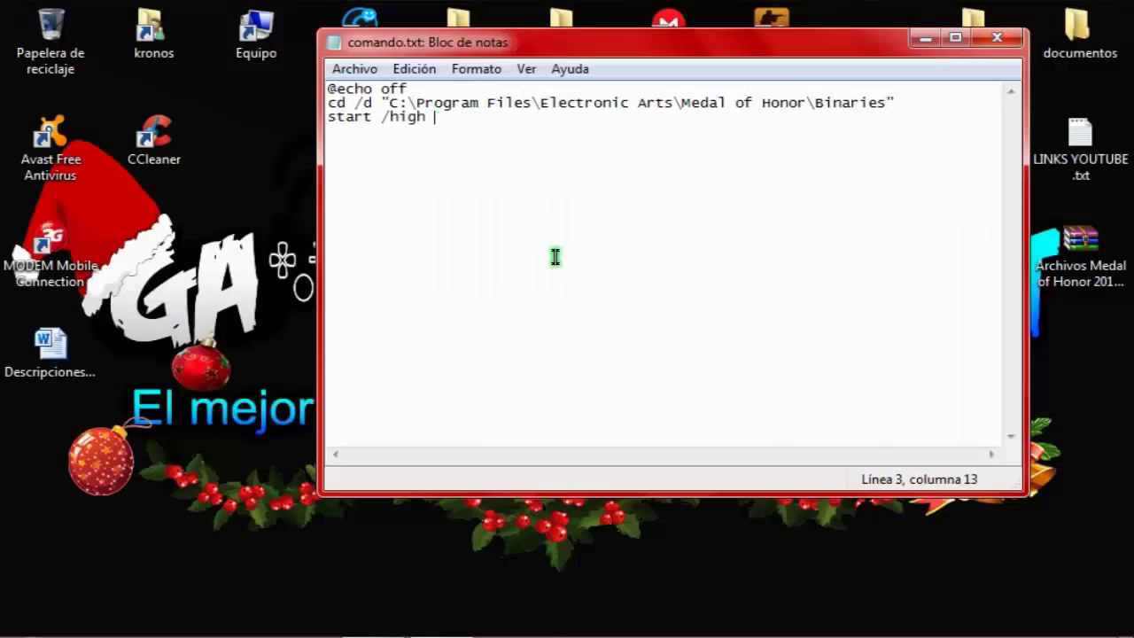
{"action": "key", "text": "ctrl+v"}
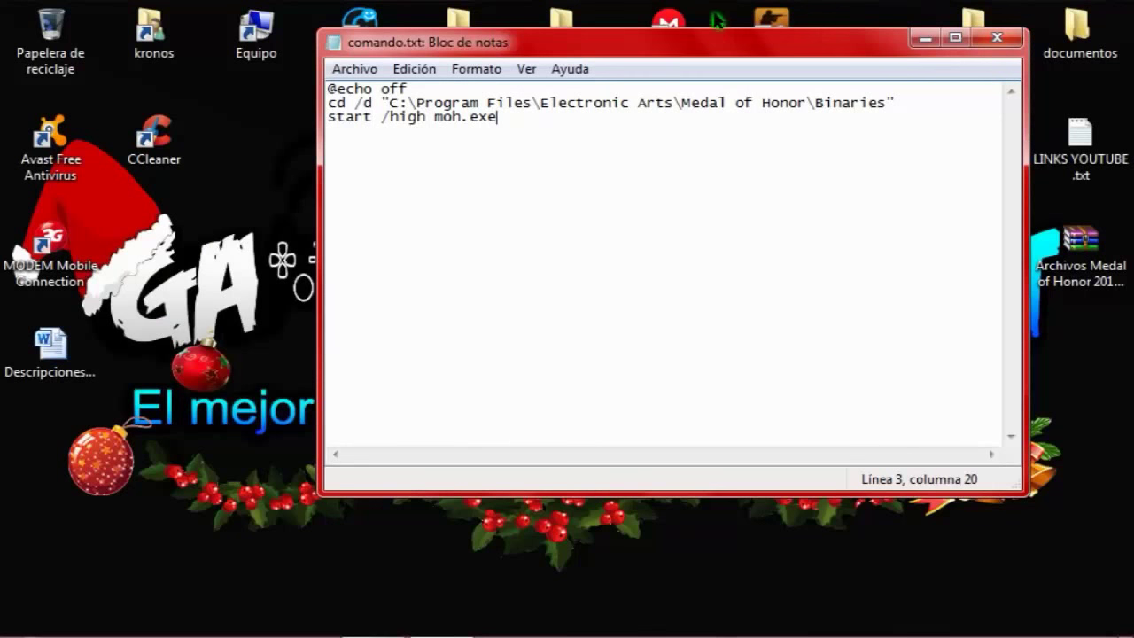
{"action": "left_click_drag", "start_coordinate": [720, 49], "coordinate": [654, 62]}
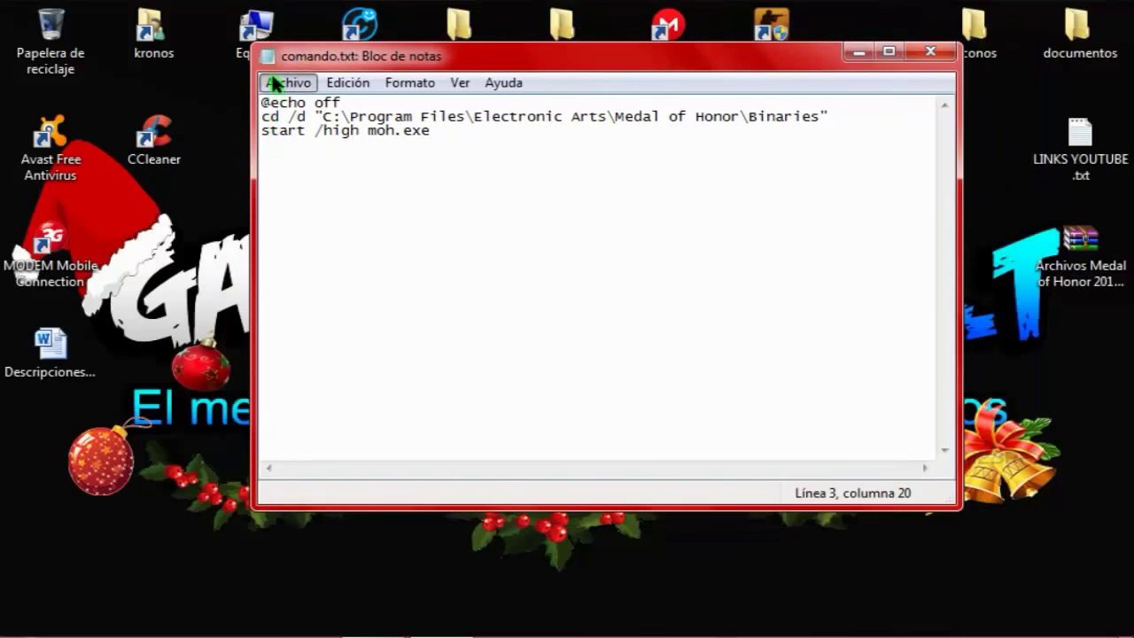
Step: Start saving the script under a new name and choose the iconos folder as the destination
{"action": "left_click", "coordinate": [281, 84]}
{"action": "left_click", "coordinate": [319, 187]}
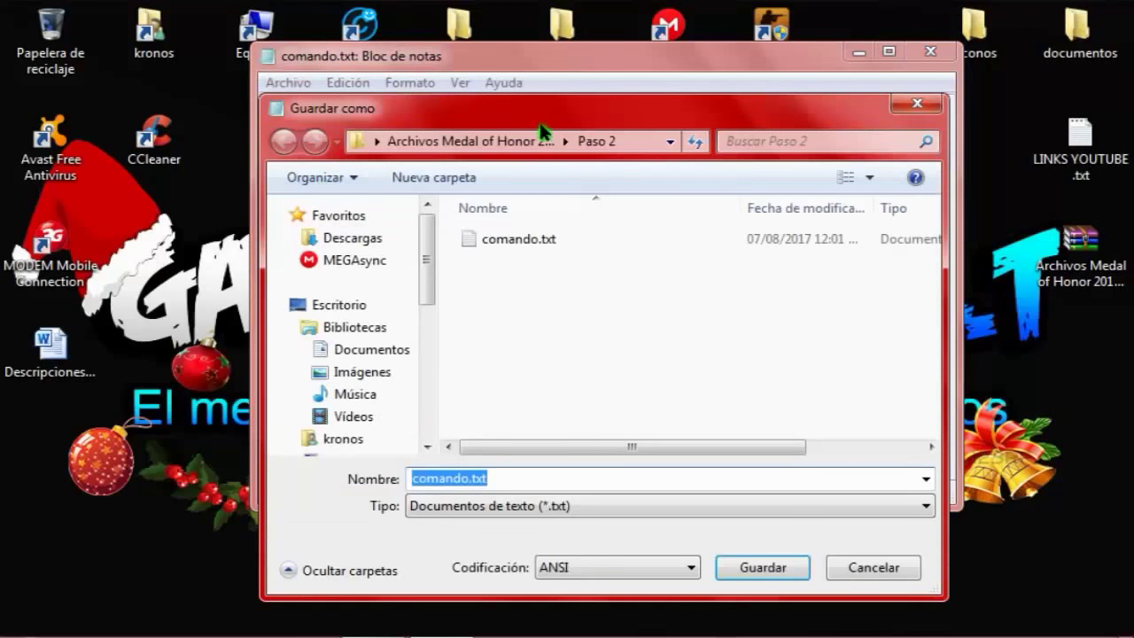
{"action": "left_click_drag", "start_coordinate": [545, 118], "coordinate": [561, 88]}
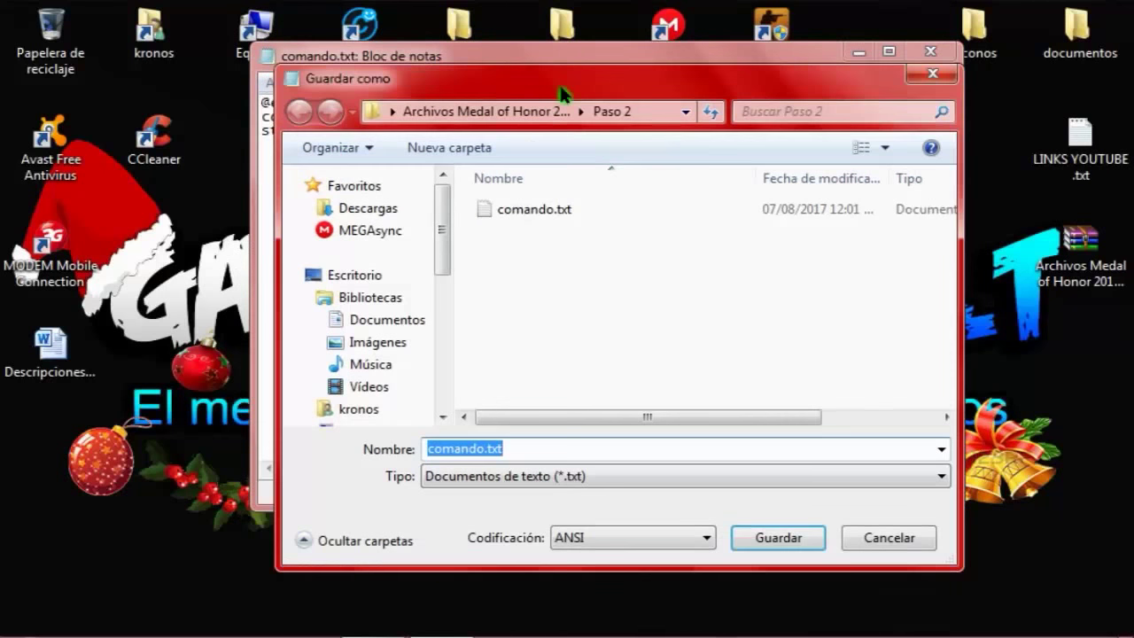
{"action": "left_click_drag", "start_coordinate": [437, 222], "coordinate": [442, 381]}
{"action": "left_click", "coordinate": [355, 343]}
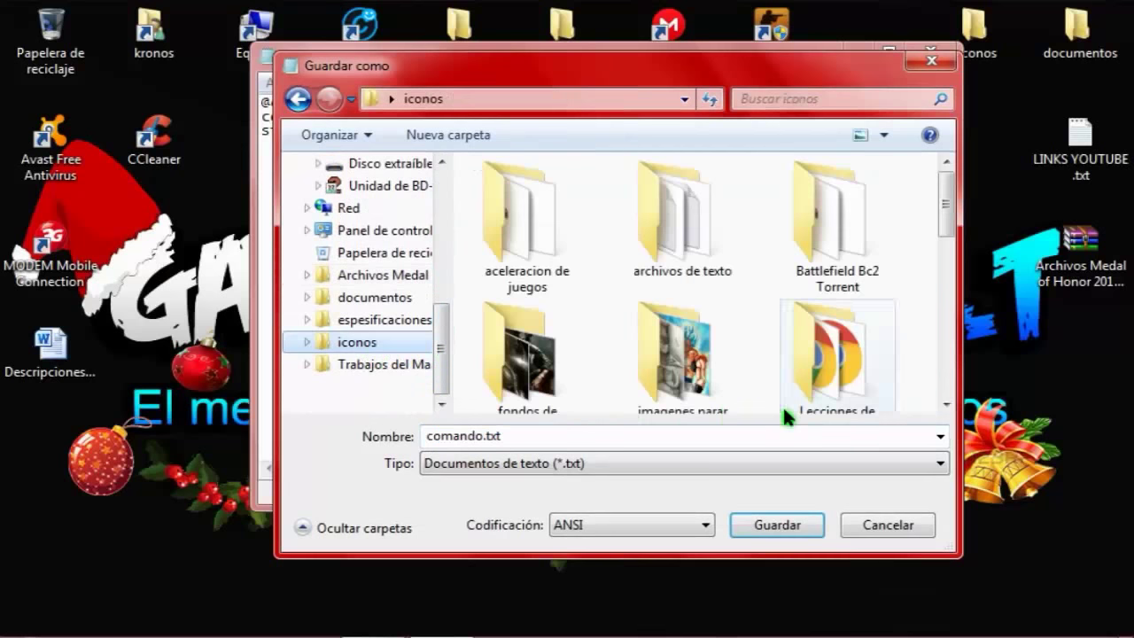
{"action": "left_click_drag", "start_coordinate": [952, 222], "coordinate": [950, 394]}
Step: Save the script as Medal of Honor 2010.bat and close Notepad
{"action": "left_click", "coordinate": [572, 435]}
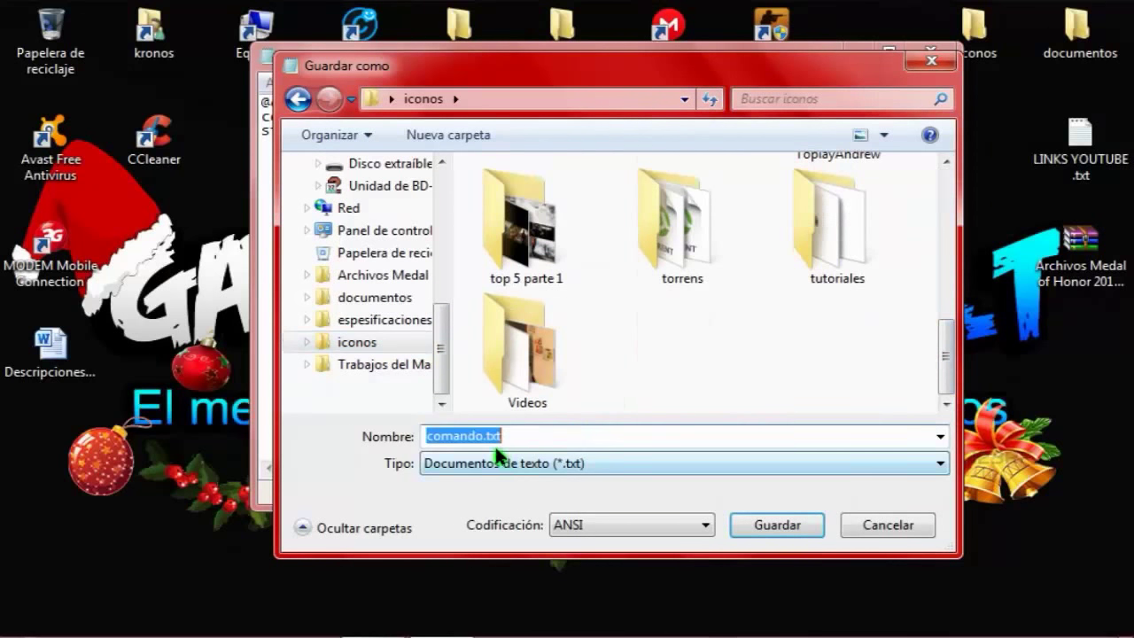
{"action": "key", "text": "BackSpace"}
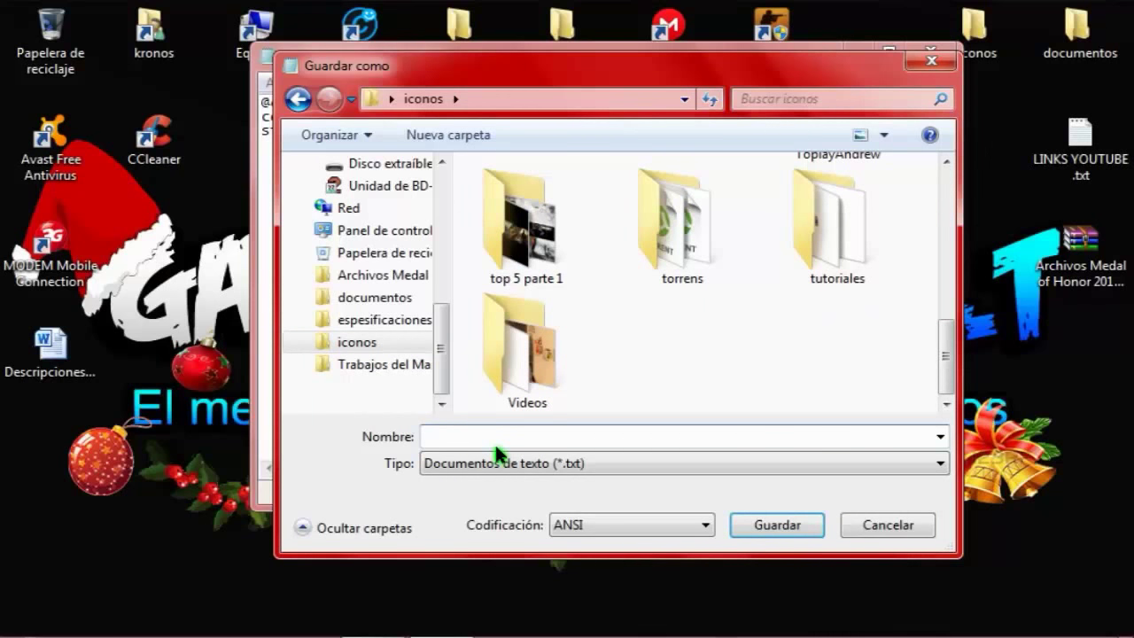
{"action": "type", "text": "Medal of Honor 2010"}
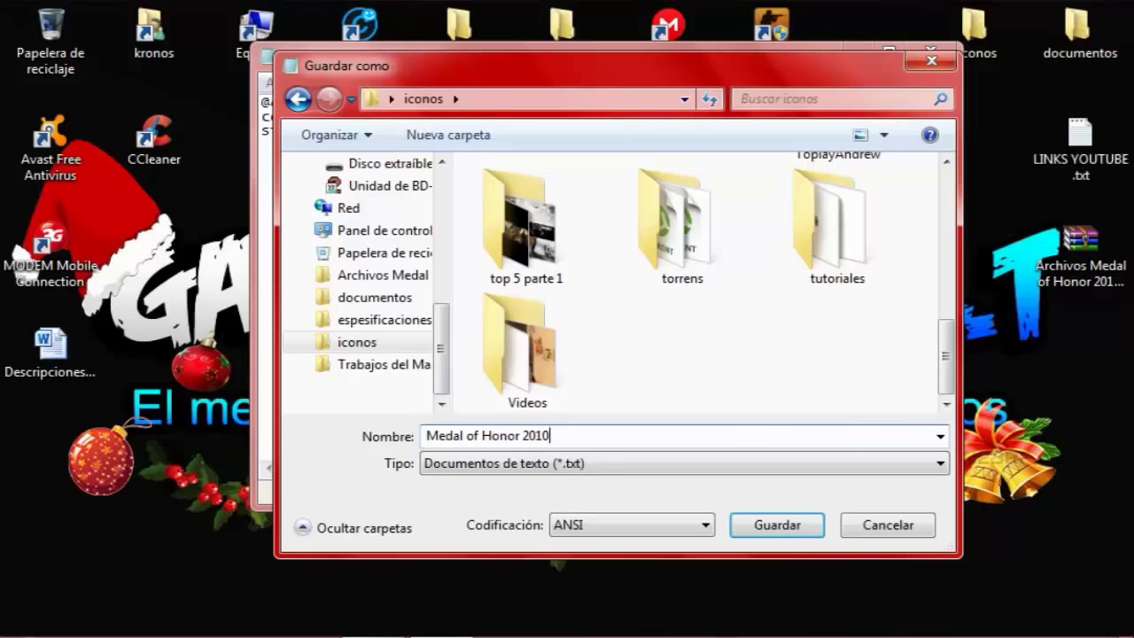
{"action": "type", "text": ".bat"}
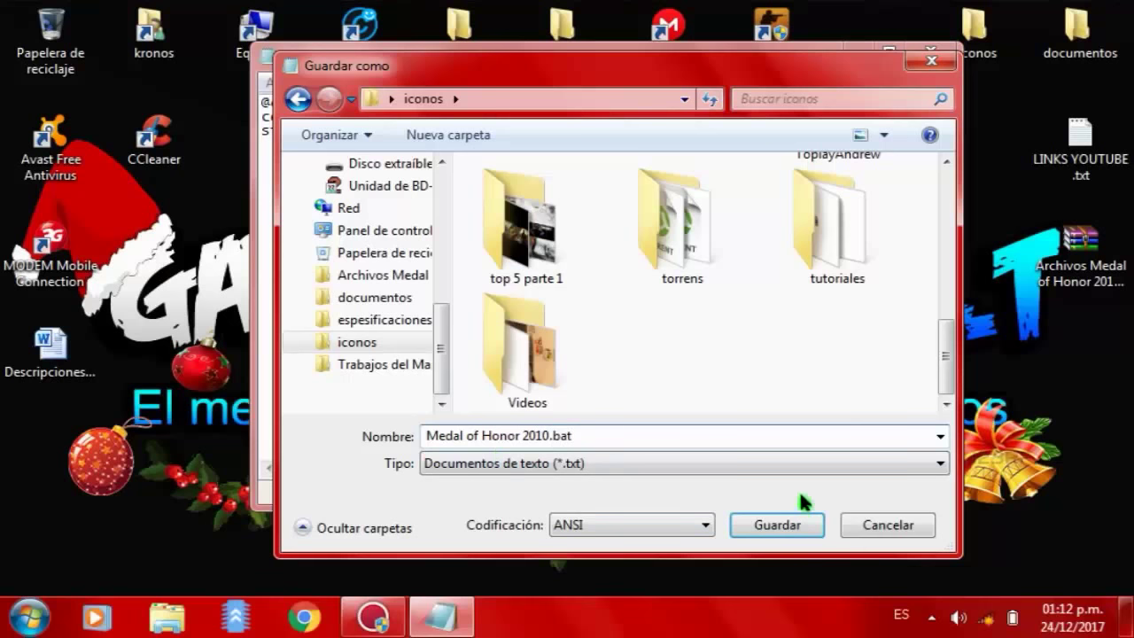
{"action": "left_click", "coordinate": [810, 524]}
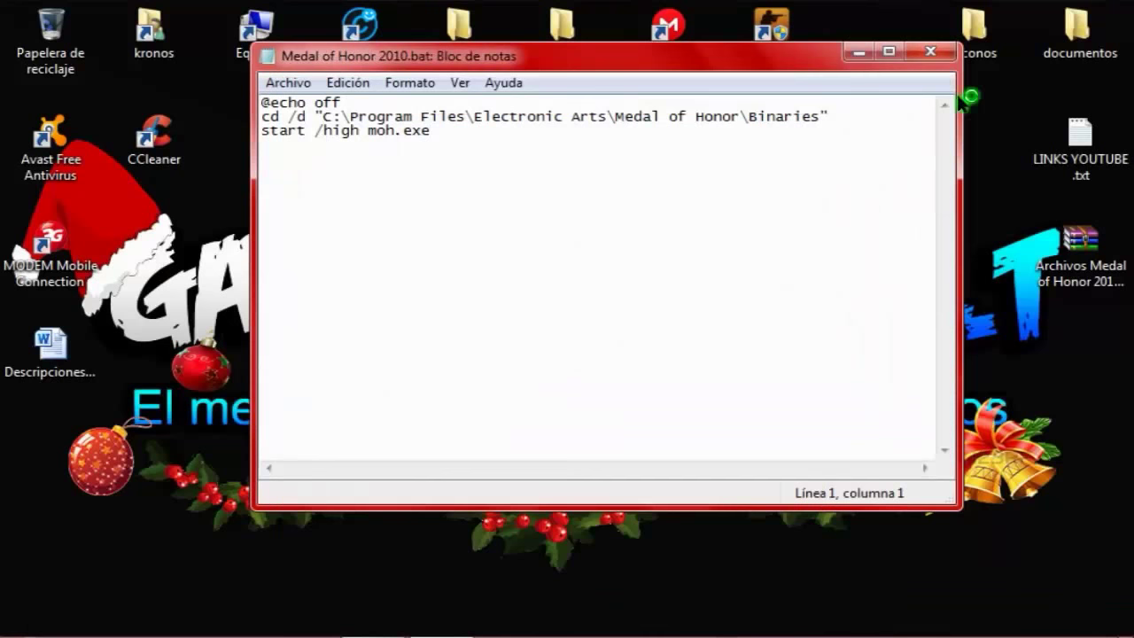
{"action": "left_click", "coordinate": [928, 53]}
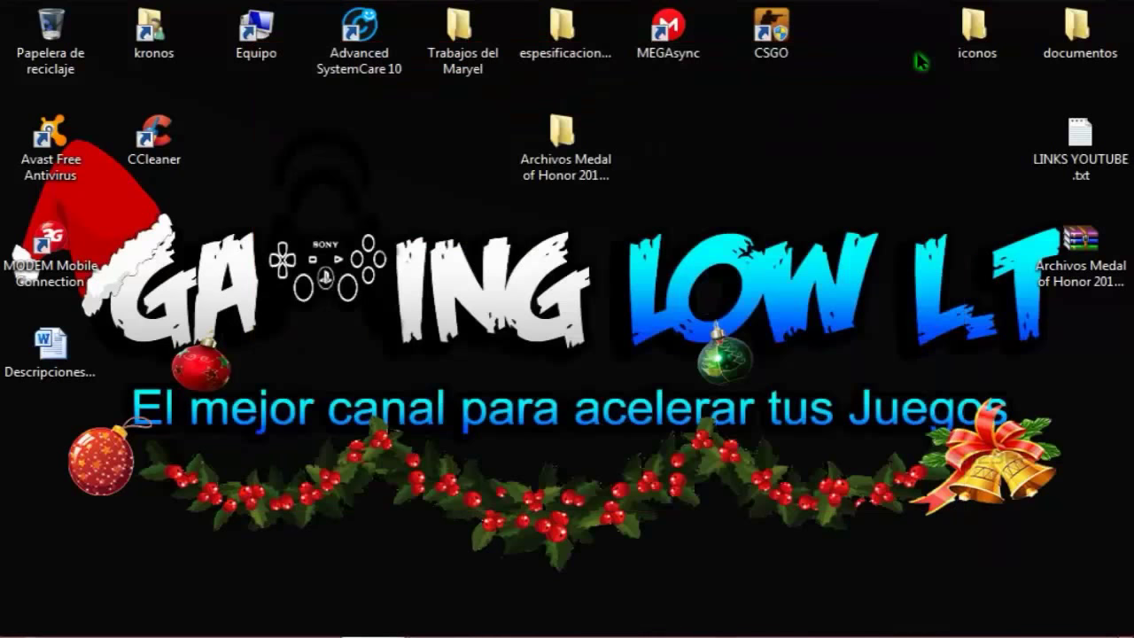
Step: Create a desktop shortcut to Medal of Honor 2010.bat from the iconos folder and close the folder
{"action": "double_click", "coordinate": [965, 54]}
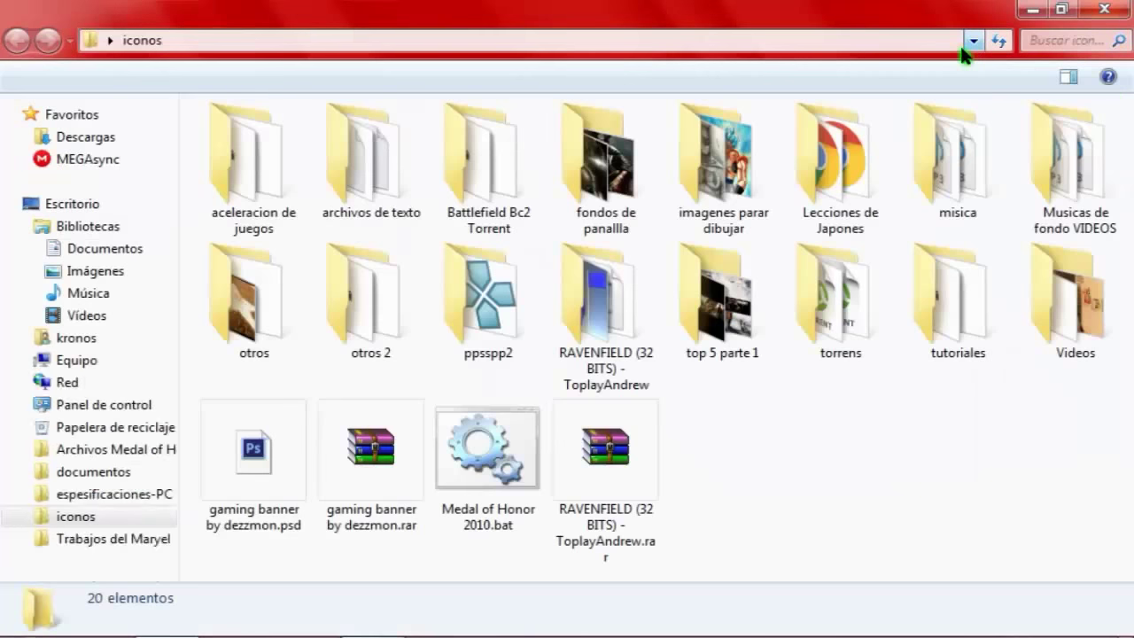
{"action": "left_click", "coordinate": [478, 465]}
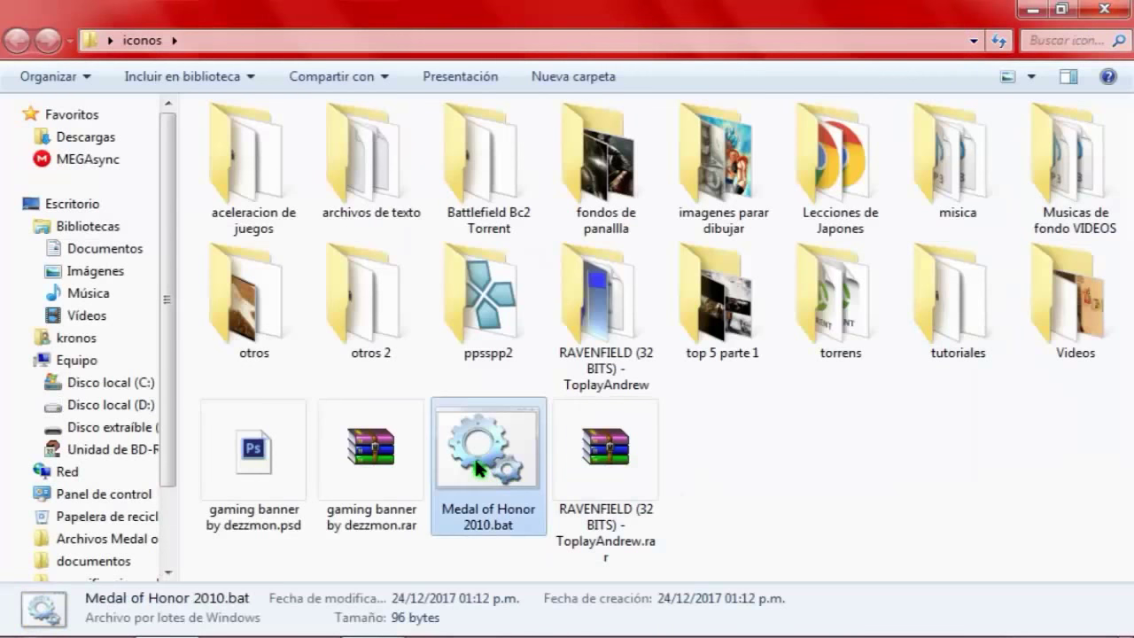
{"action": "right_click", "coordinate": [478, 467]}
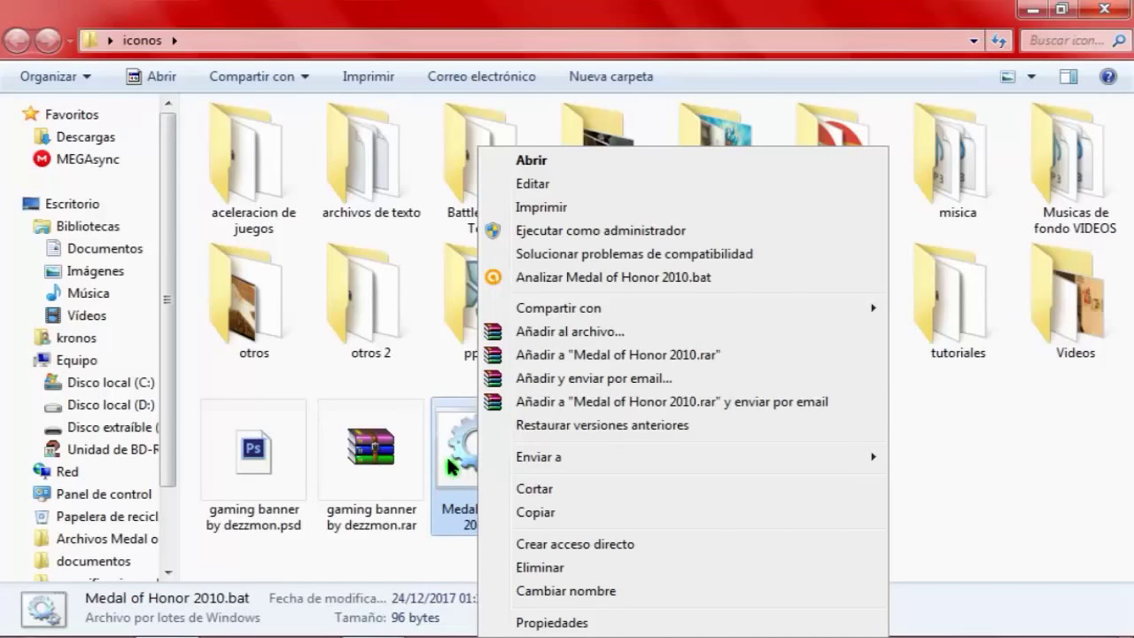
{"action": "mouse_move", "coordinate": [565, 461]}
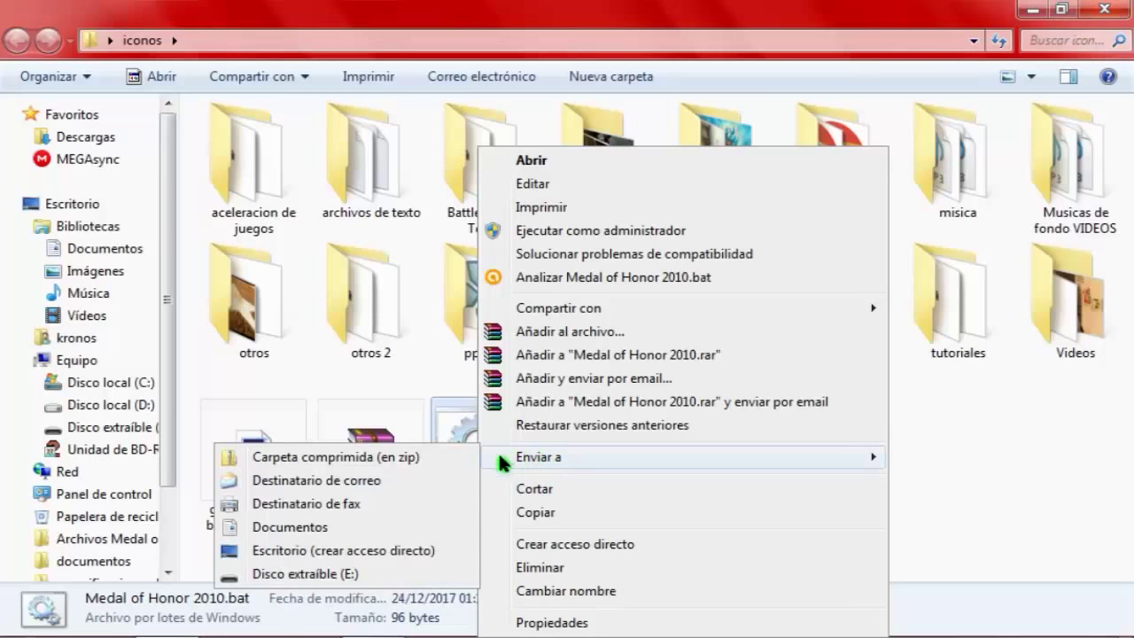
{"action": "left_click", "coordinate": [435, 551]}
{"action": "left_click", "coordinate": [1102, 7]}
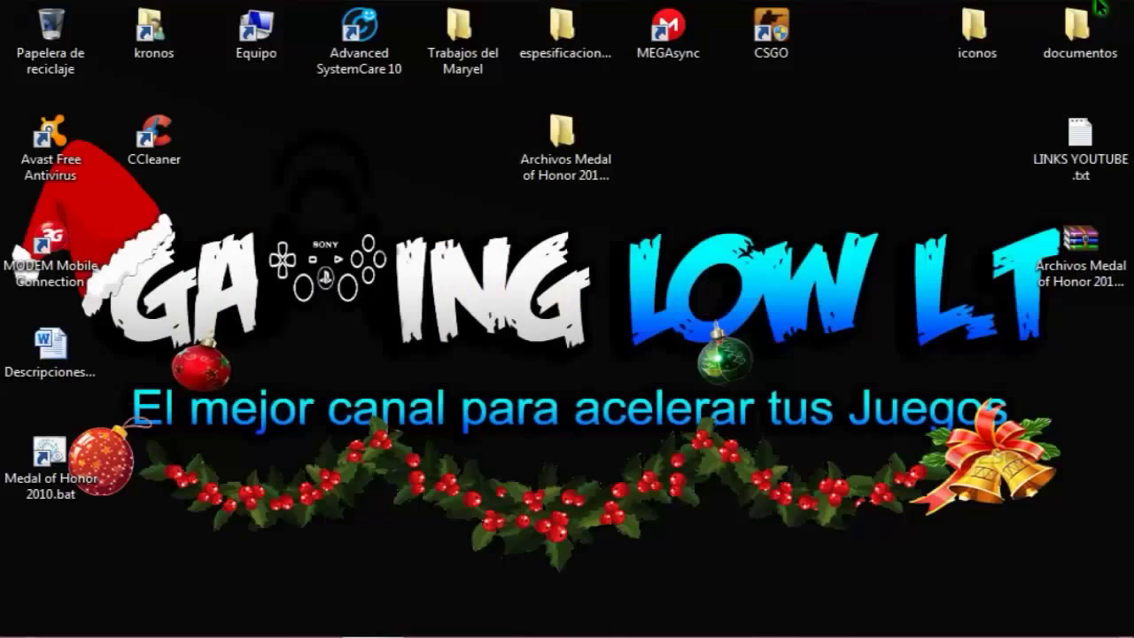
Step: Move the Archivos Medal of Honor folder below its archive on the desktop and put the Medal of Honor 2010.bat shortcut in its former place
{"action": "left_click_drag", "start_coordinate": [51, 479], "coordinate": [529, 122]}
{"action": "left_click_drag", "start_coordinate": [581, 151], "coordinate": [1099, 350]}
{"action": "left_click", "coordinate": [453, 142]}
{"action": "left_click_drag", "start_coordinate": [453, 142], "coordinate": [556, 142]}
Step: Open the properties of the Medal of Honor 2010.bat shortcut and start browsing for a different icon file
{"action": "right_click", "coordinate": [591, 173]}
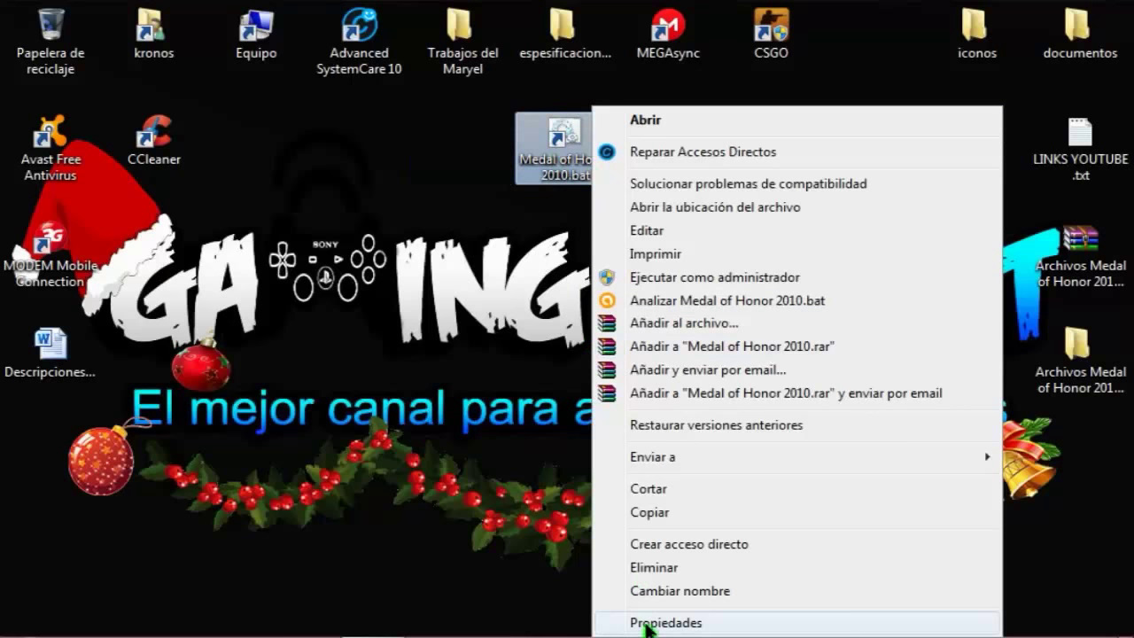
{"action": "left_click", "coordinate": [648, 622]}
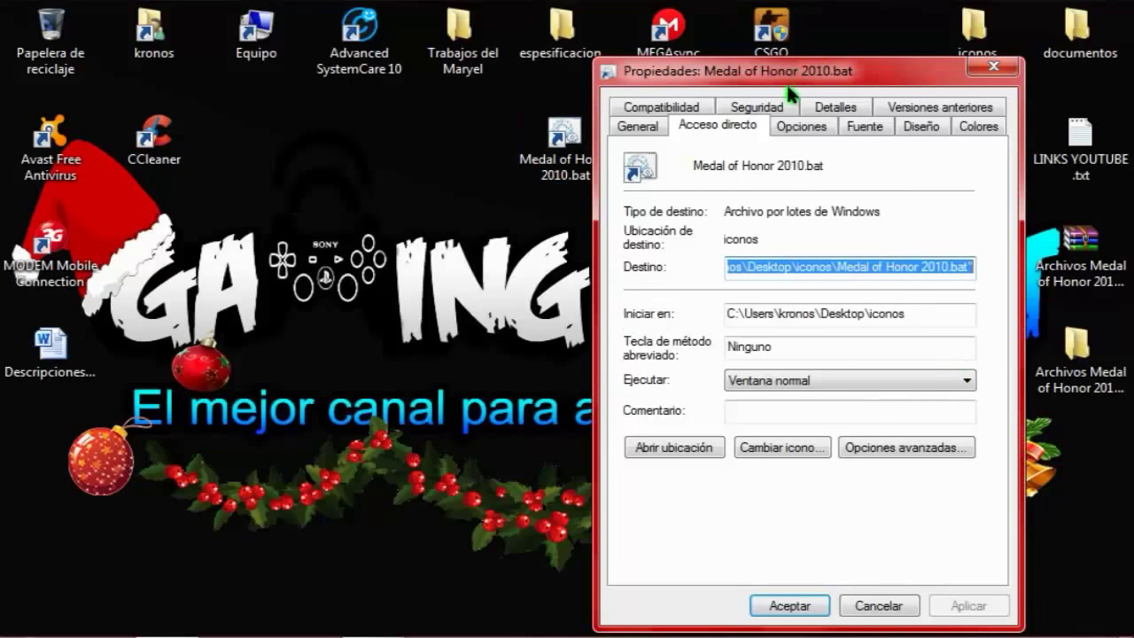
{"action": "left_click_drag", "start_coordinate": [784, 71], "coordinate": [824, 53]}
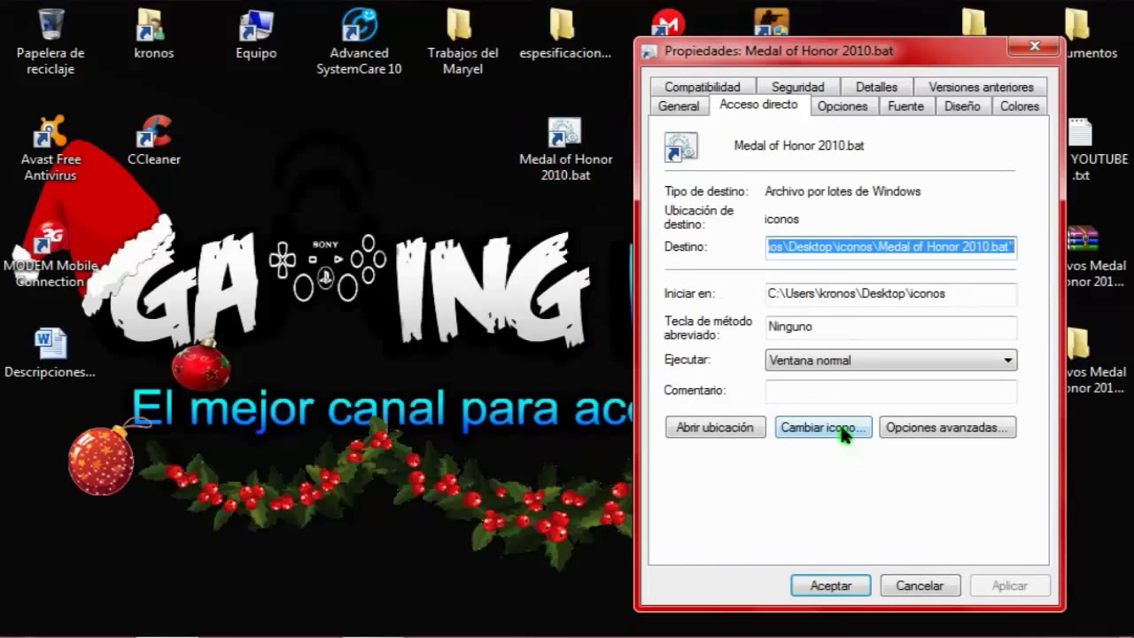
{"action": "left_click", "coordinate": [840, 430]}
{"action": "left_click", "coordinate": [810, 340]}
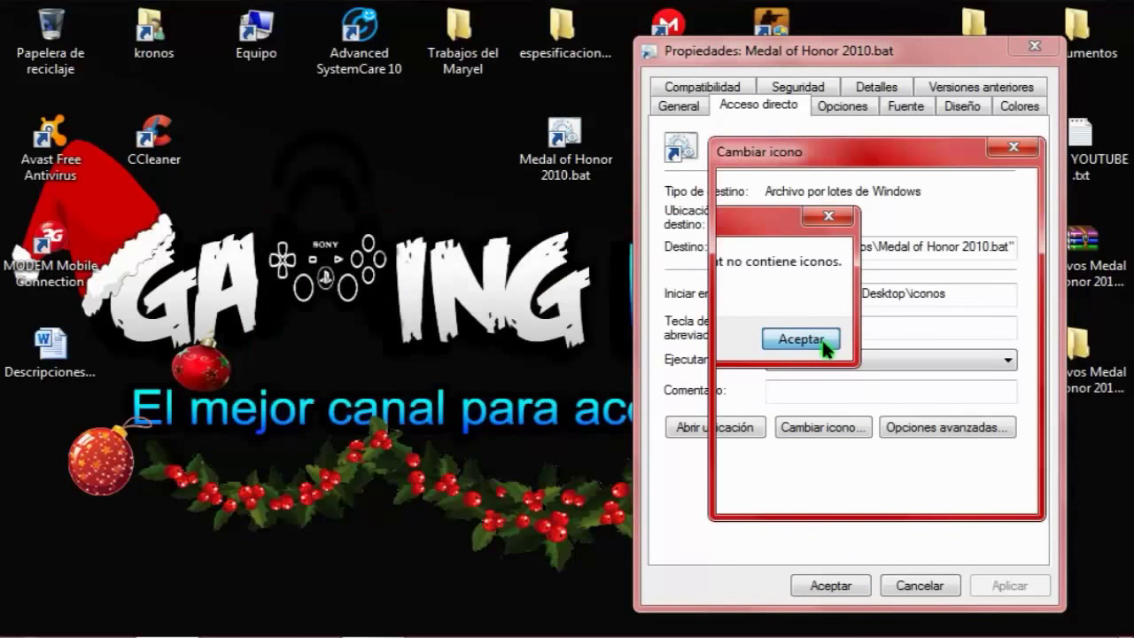
{"action": "left_click", "coordinate": [964, 215]}
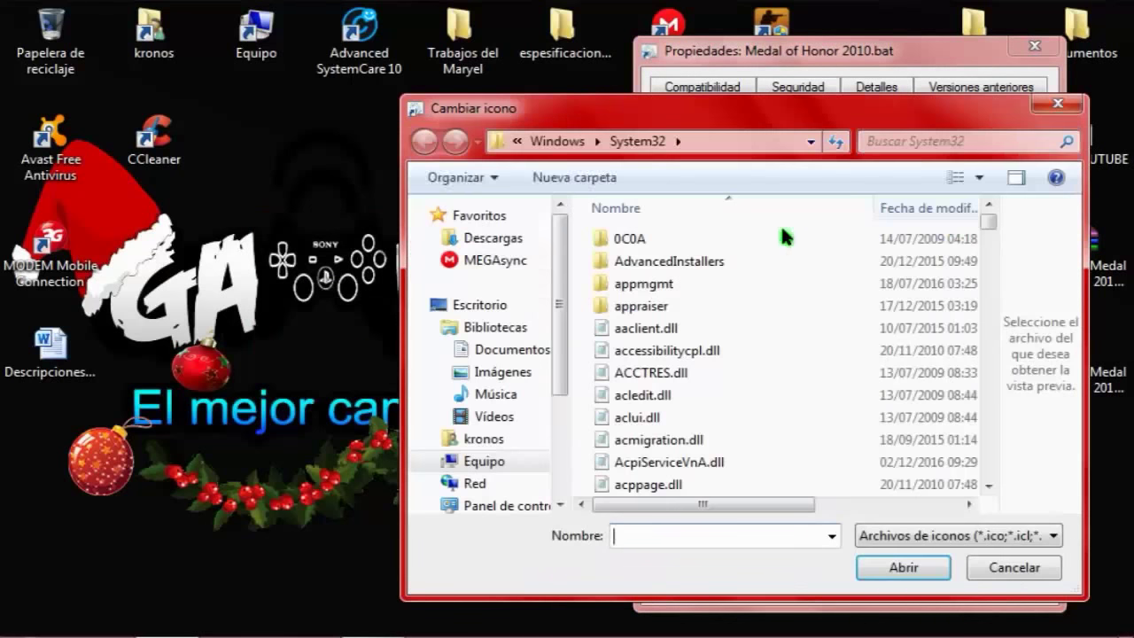
Step: Browse for the icon file in the Binaries folder of C:\Program Files\Electronic Arts\Medal of Honor
{"action": "left_click", "coordinate": [499, 462]}
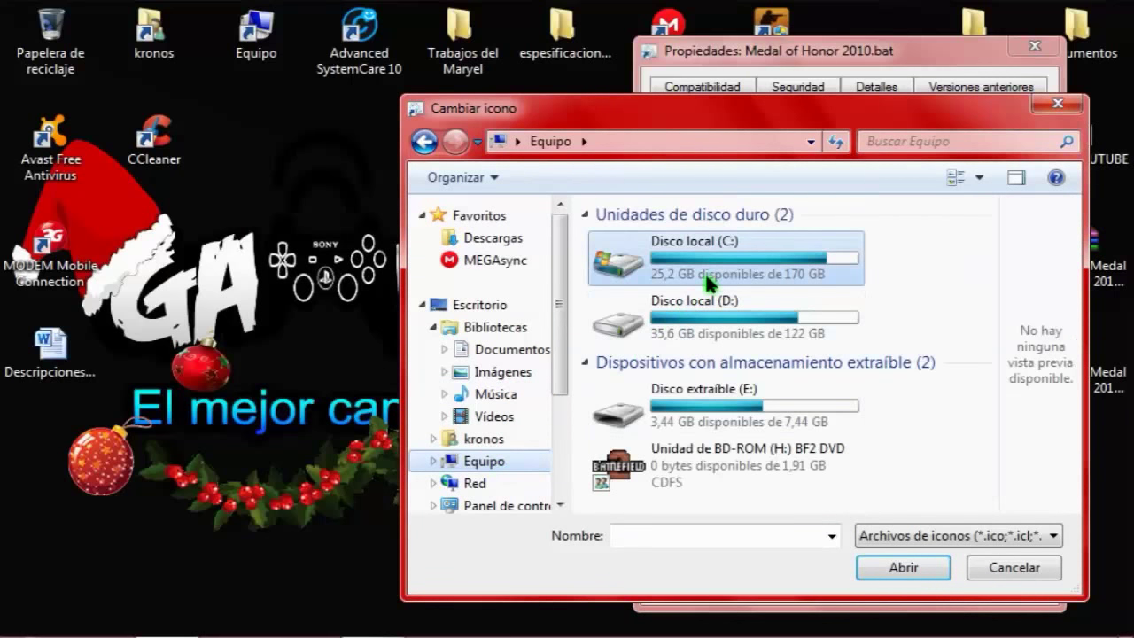
{"action": "double_click", "coordinate": [714, 346]}
{"action": "double_click", "coordinate": [658, 443]}
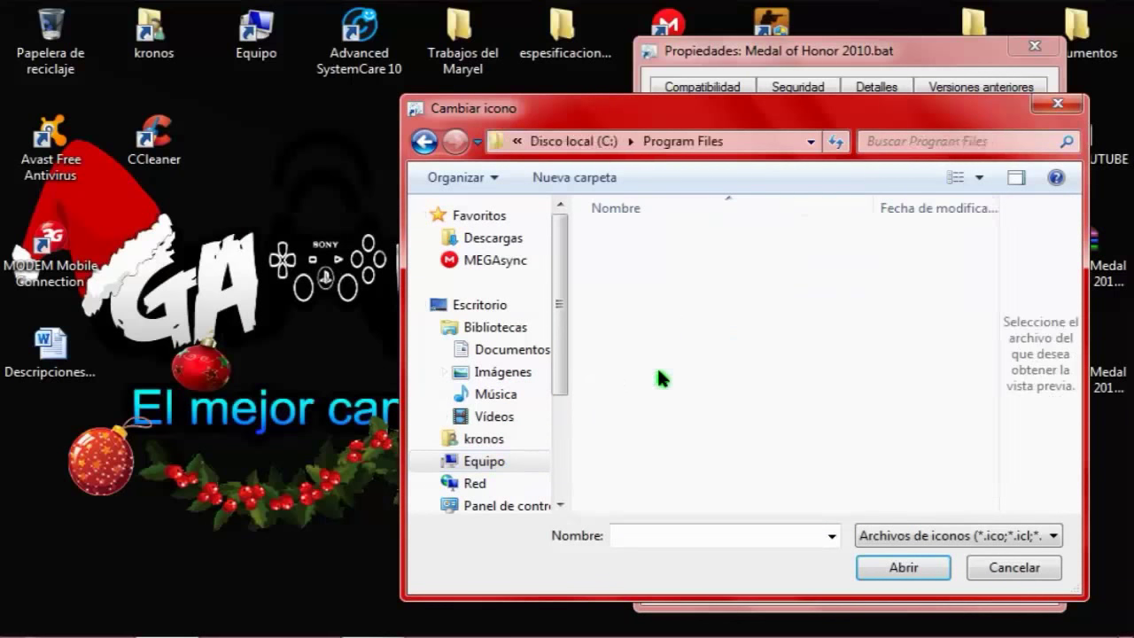
{"action": "key", "text": "e"}
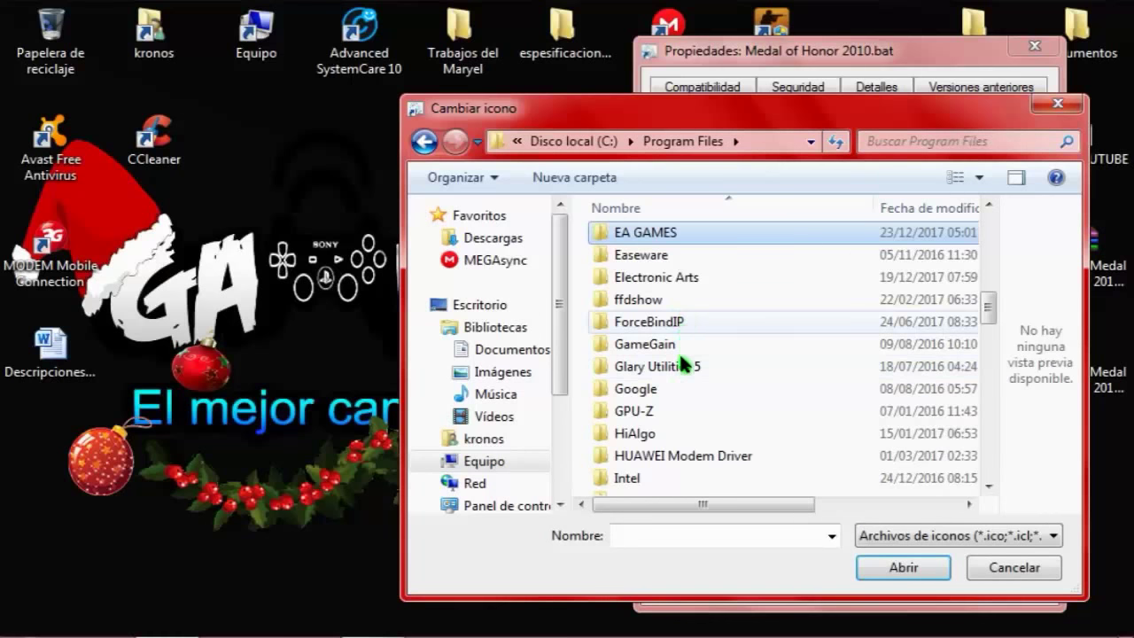
{"action": "double_click", "coordinate": [682, 276]}
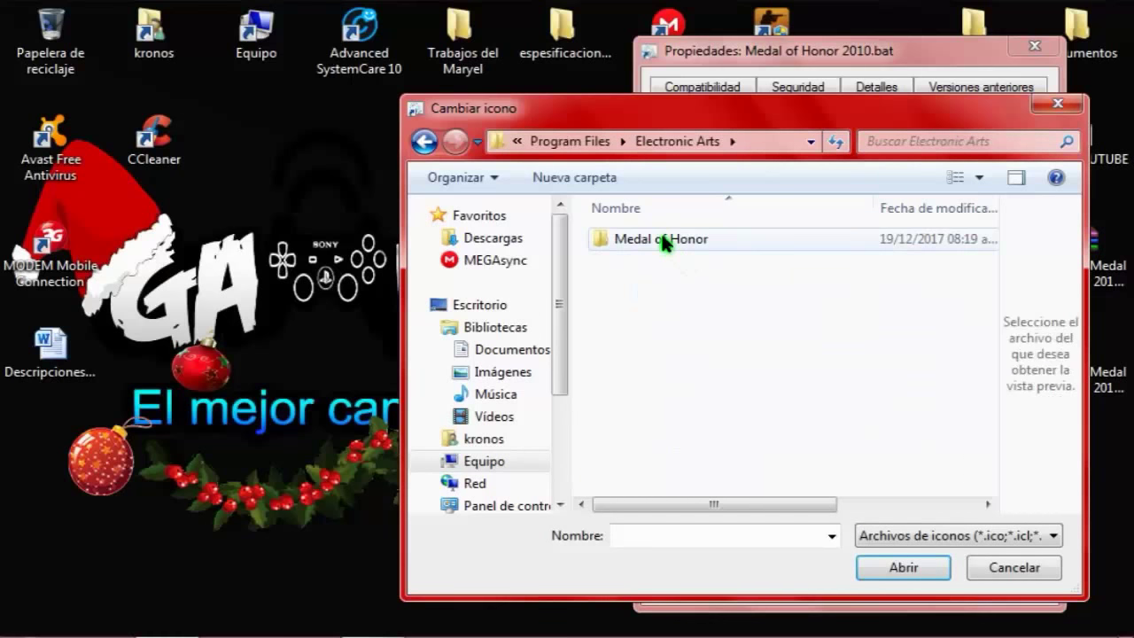
{"action": "double_click", "coordinate": [663, 239]}
{"action": "double_click", "coordinate": [650, 233]}
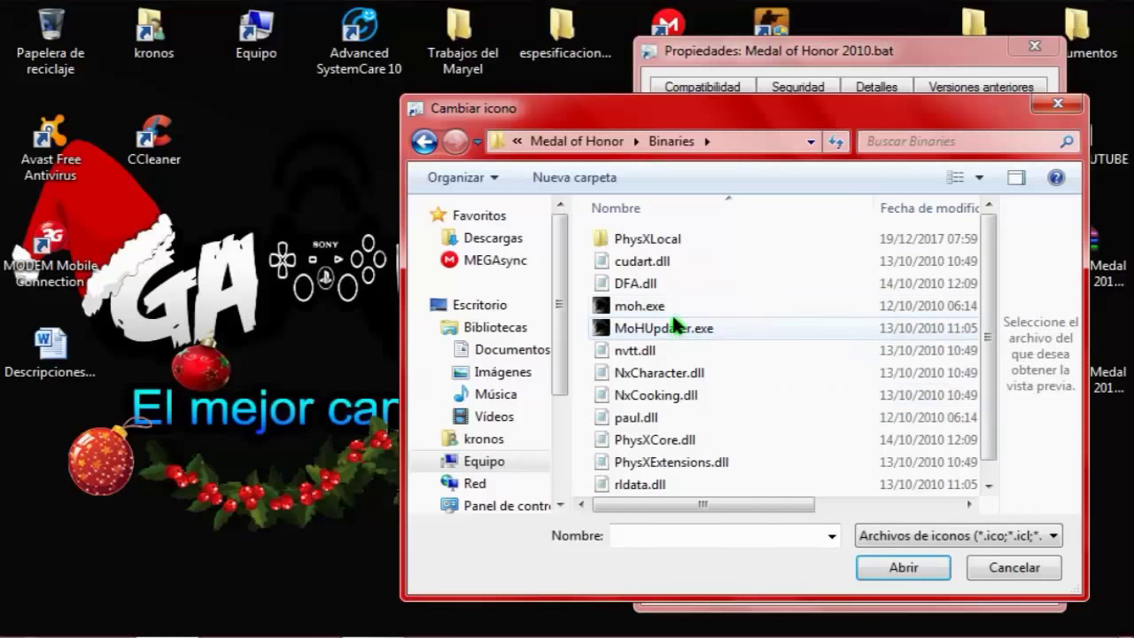
Step: Choose moh.exe as the icon source and apply its first icon to the Medal of Honor 2010.bat shortcut
{"action": "left_click", "coordinate": [626, 308]}
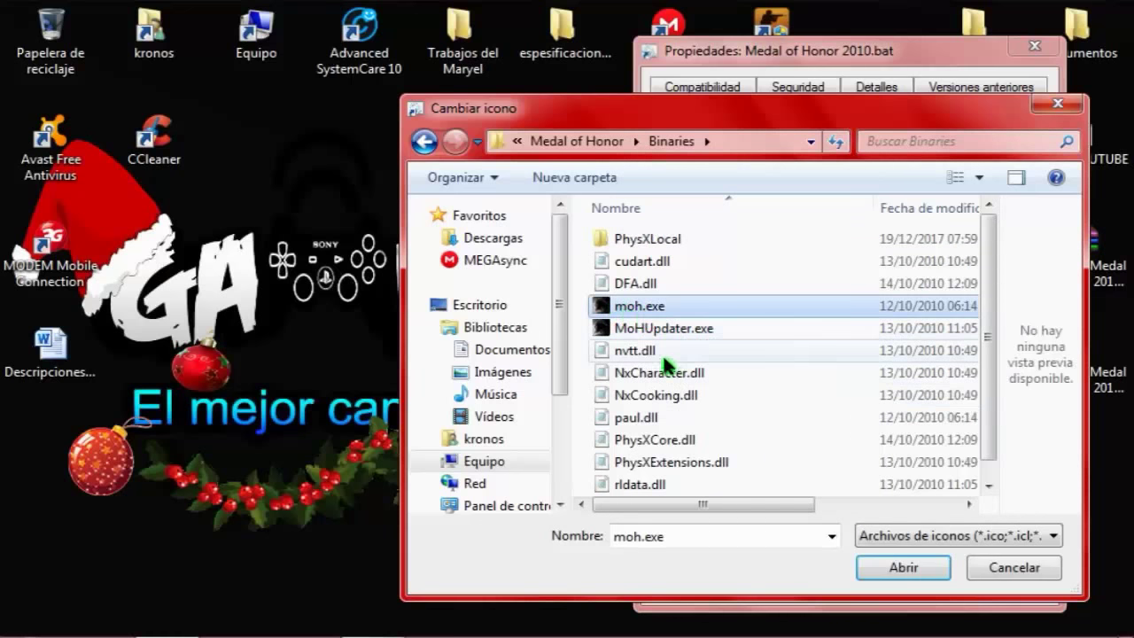
{"action": "left_click", "coordinate": [866, 568]}
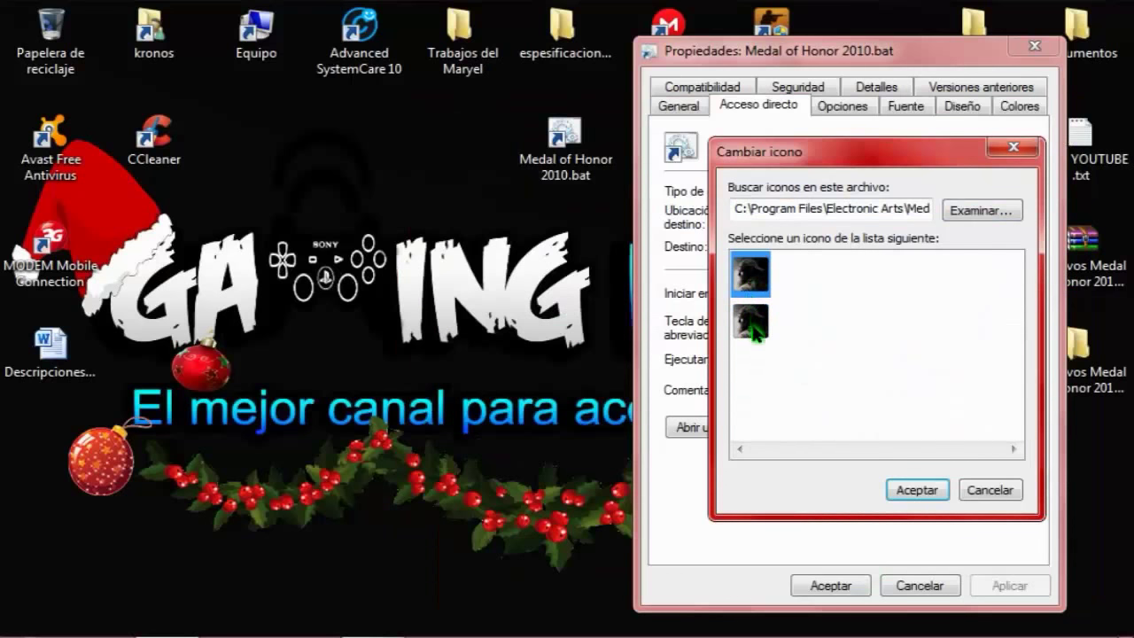
{"action": "left_click", "coordinate": [929, 494]}
{"action": "left_click", "coordinate": [1008, 583]}
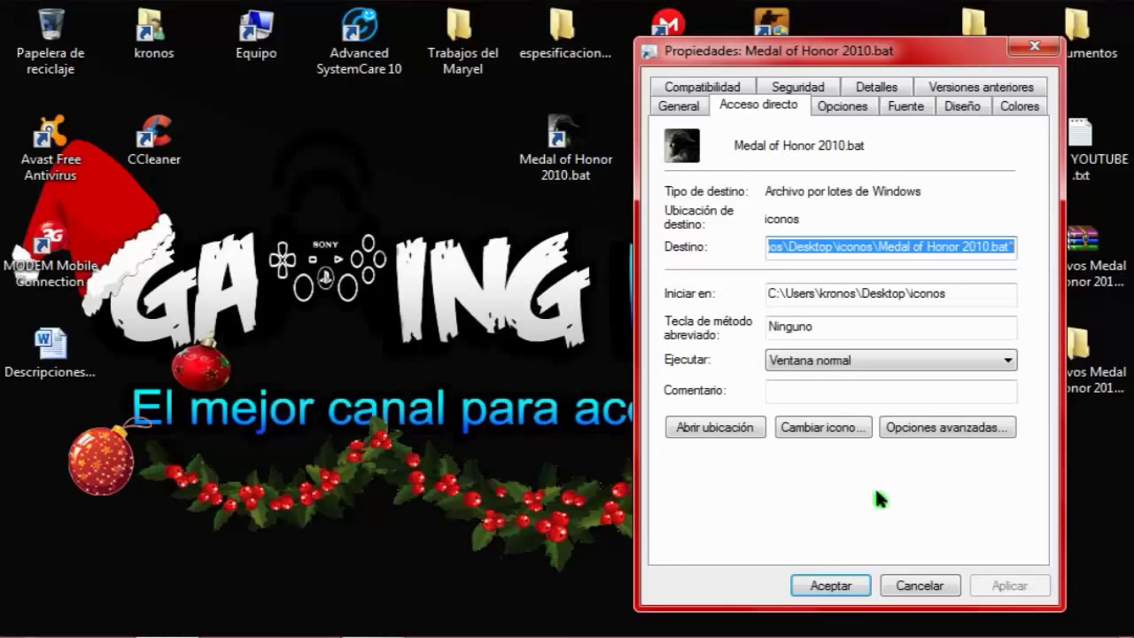
Step: Append the launch parameter -d3d9 after the closing quotation mark of the shortcut's target path, apply it and close the properties
{"action": "left_click_drag", "start_coordinate": [840, 61], "coordinate": [810, 52]}
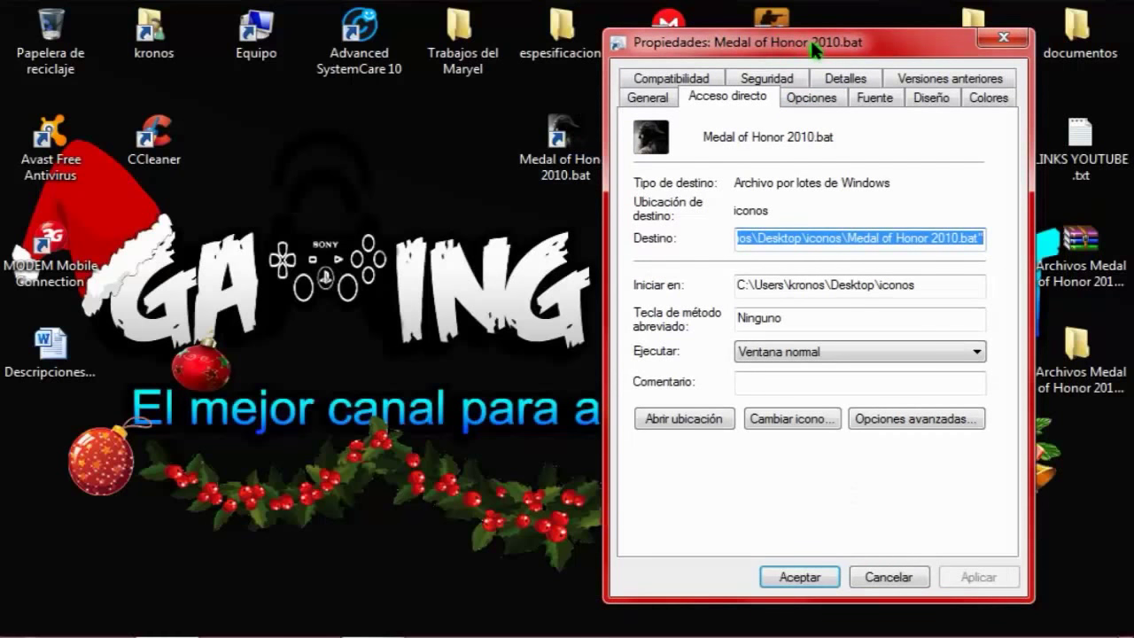
{"action": "left_click", "coordinate": [653, 100]}
{"action": "left_click", "coordinate": [717, 99]}
{"action": "key", "text": "End"}
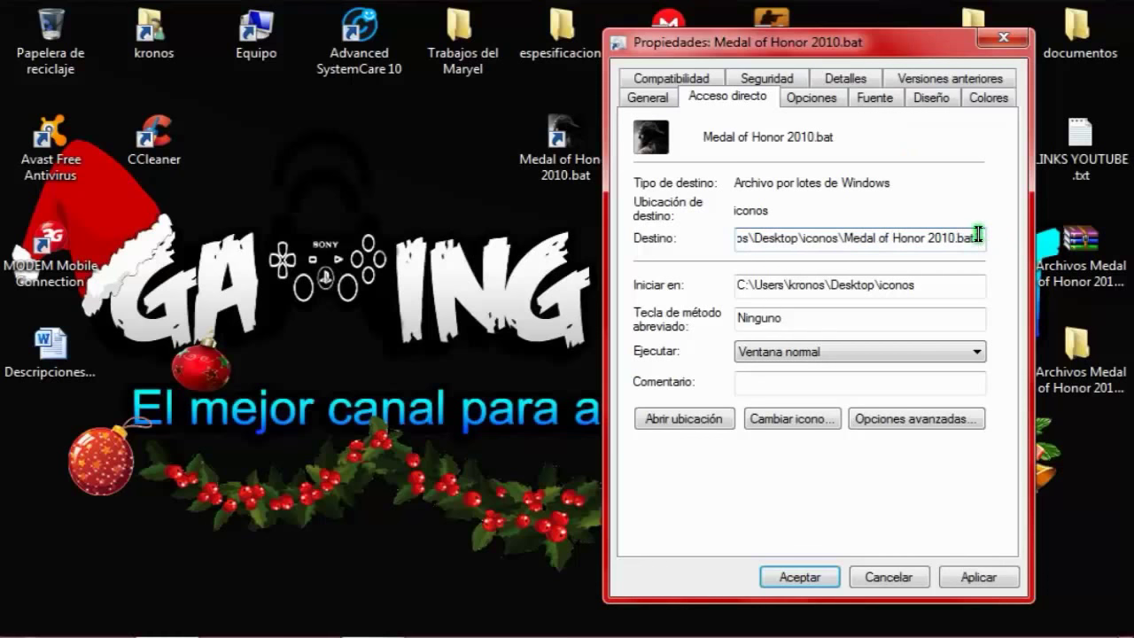
{"action": "key", "text": "BackSpace"}
{"action": "type", "text": "-"}
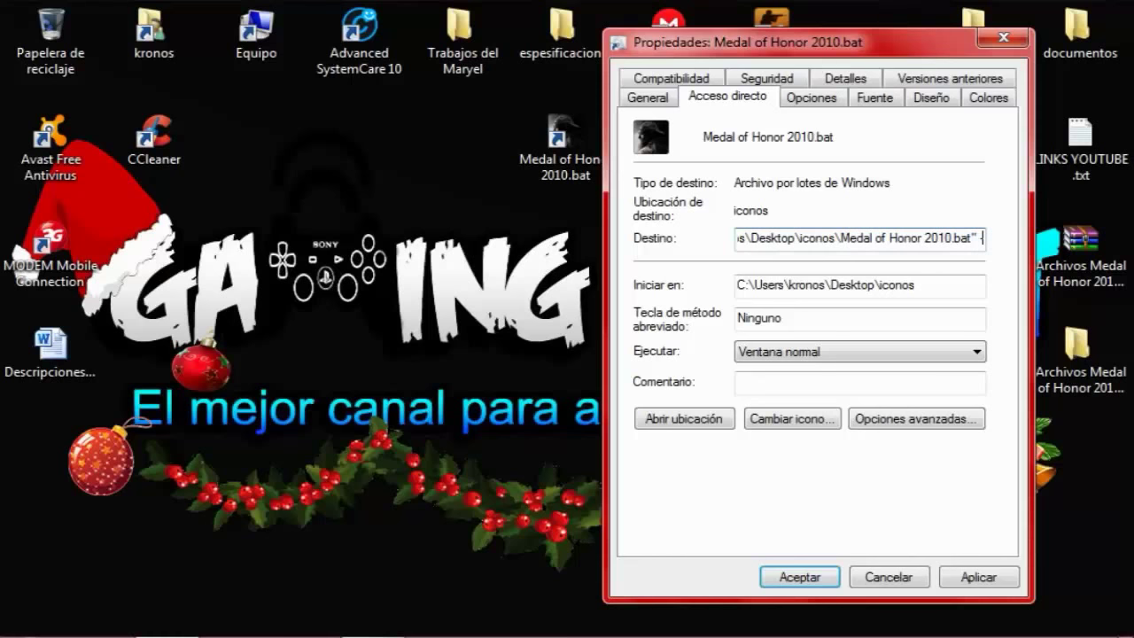
{"action": "type", "text": "d3d"}
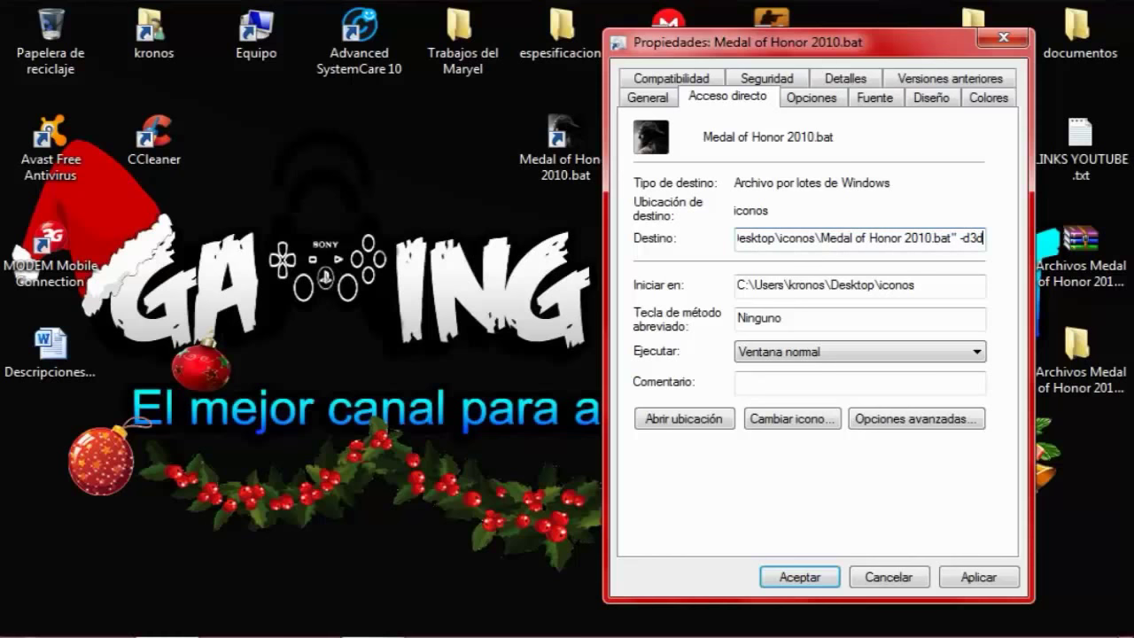
{"action": "type", "text": "9"}
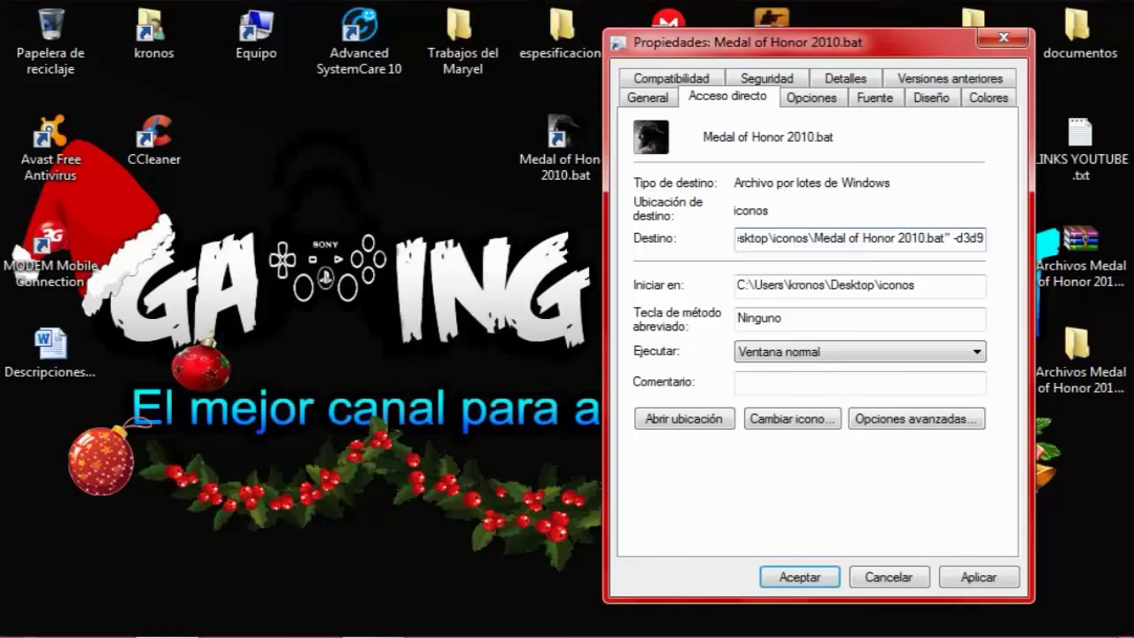
{"action": "left_click", "coordinate": [978, 577]}
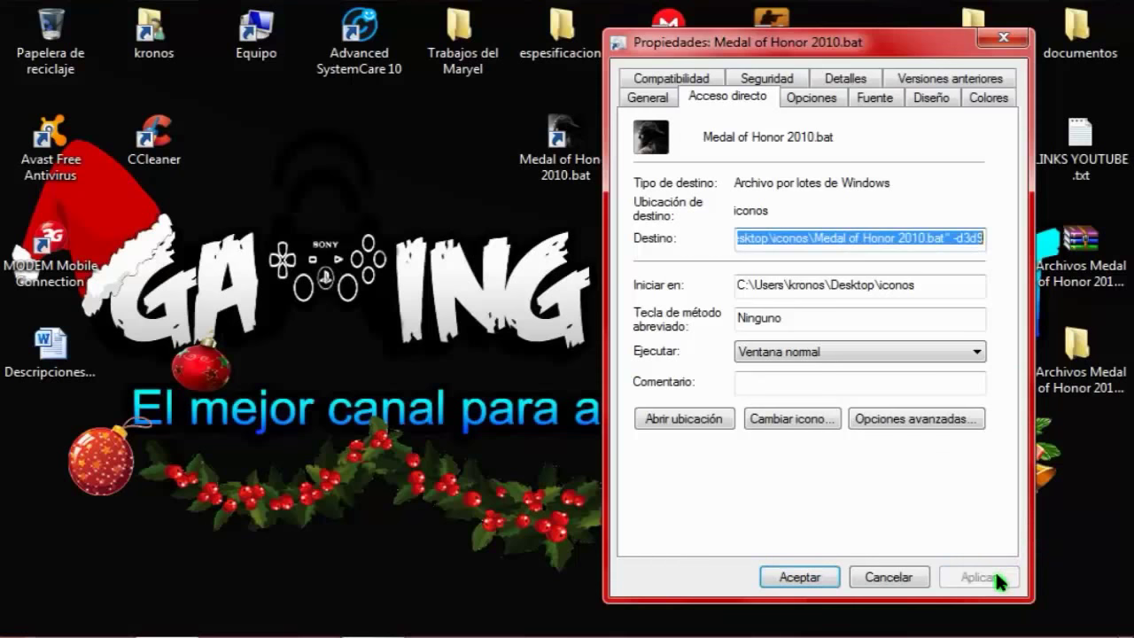
{"action": "left_click", "coordinate": [810, 578]}
{"action": "left_click_drag", "start_coordinate": [804, 547], "coordinate": [671, 218]}
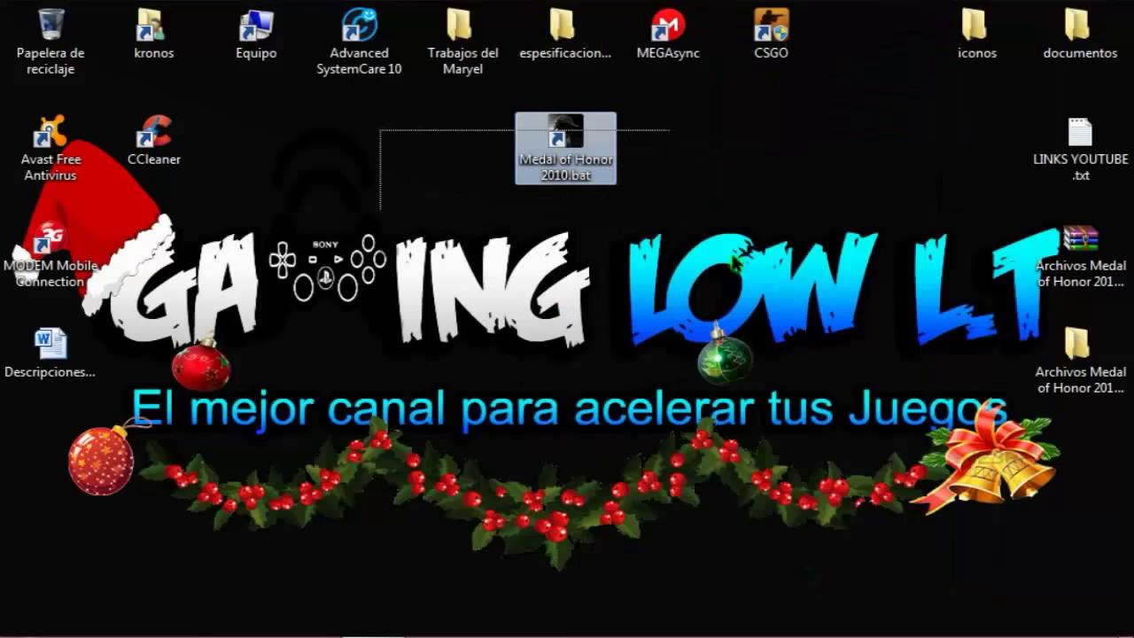
{"action": "left_click_drag", "start_coordinate": [697, 280], "coordinate": [808, 292]}
{"action": "left_click_drag", "start_coordinate": [719, 338], "coordinate": [463, 104]}
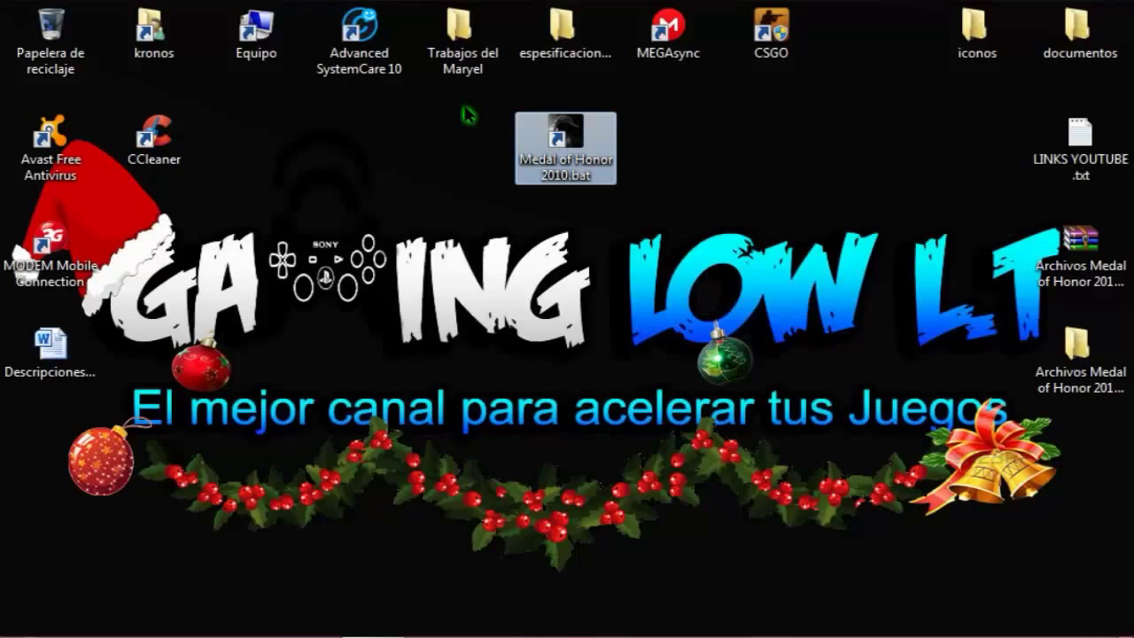
Step: Reopen the Medal of Honor 2010.bat shortcut's properties, review its general and compatibility settings, and close them without changes
{"action": "right_click", "coordinate": [600, 130]}
{"action": "left_click", "coordinate": [682, 622]}
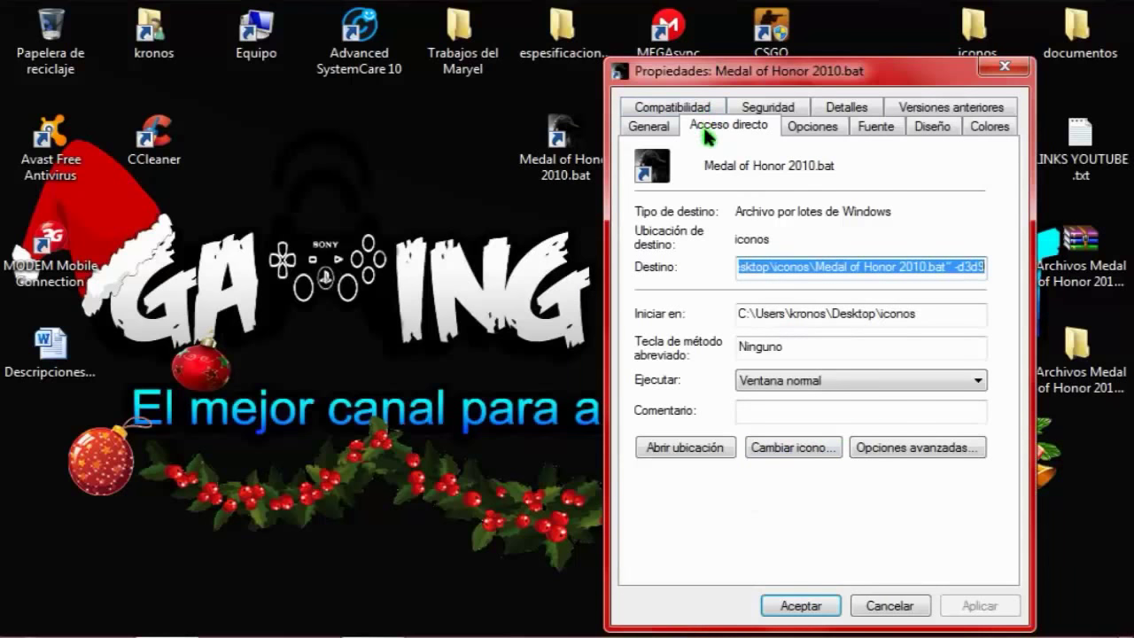
{"action": "left_click", "coordinate": [676, 106]}
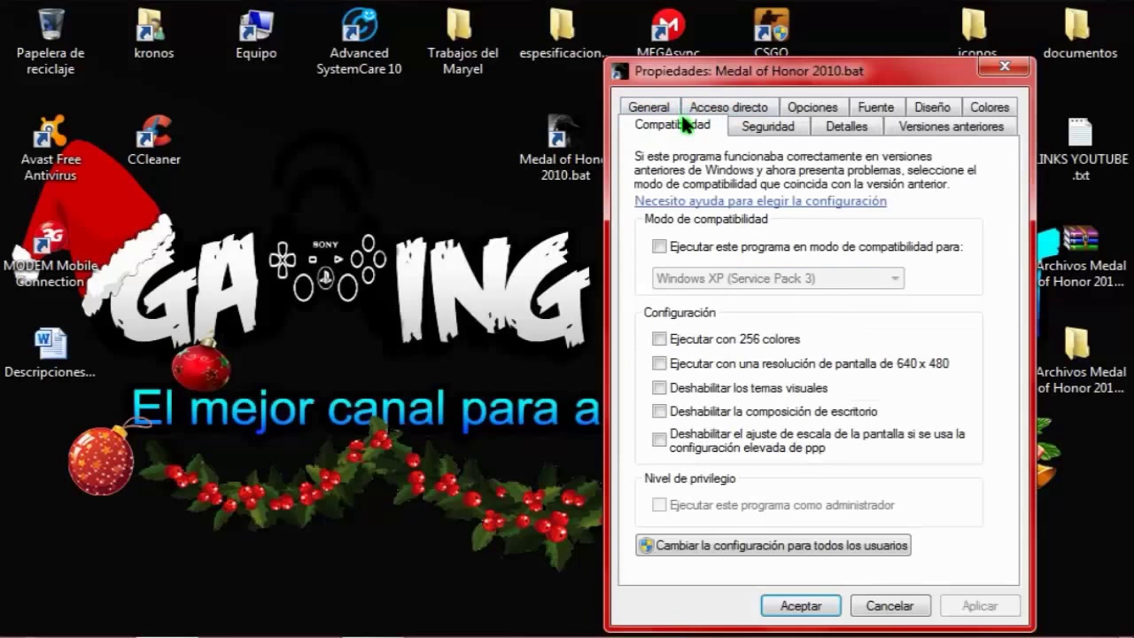
{"action": "left_click", "coordinate": [660, 107]}
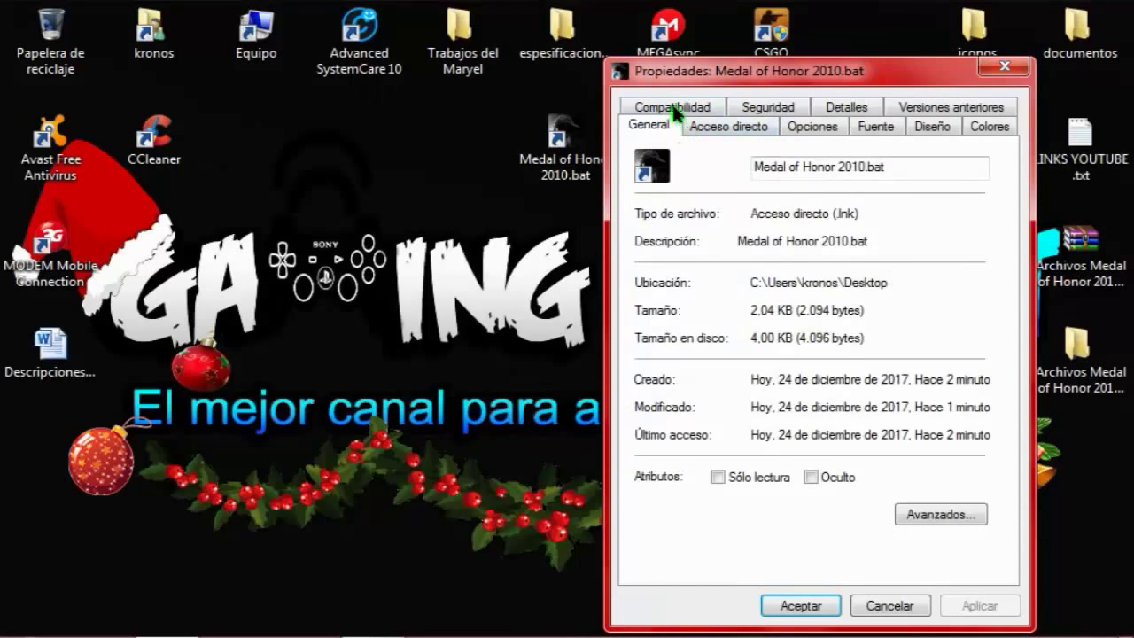
{"action": "left_click", "coordinate": [678, 108]}
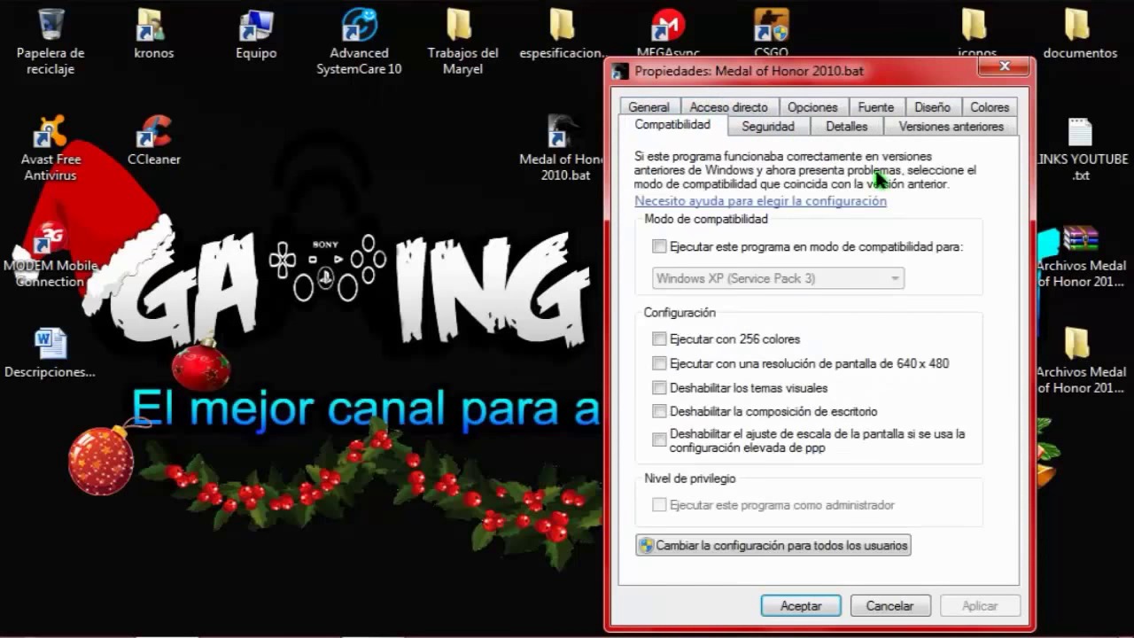
{"action": "left_click", "coordinate": [1005, 67]}
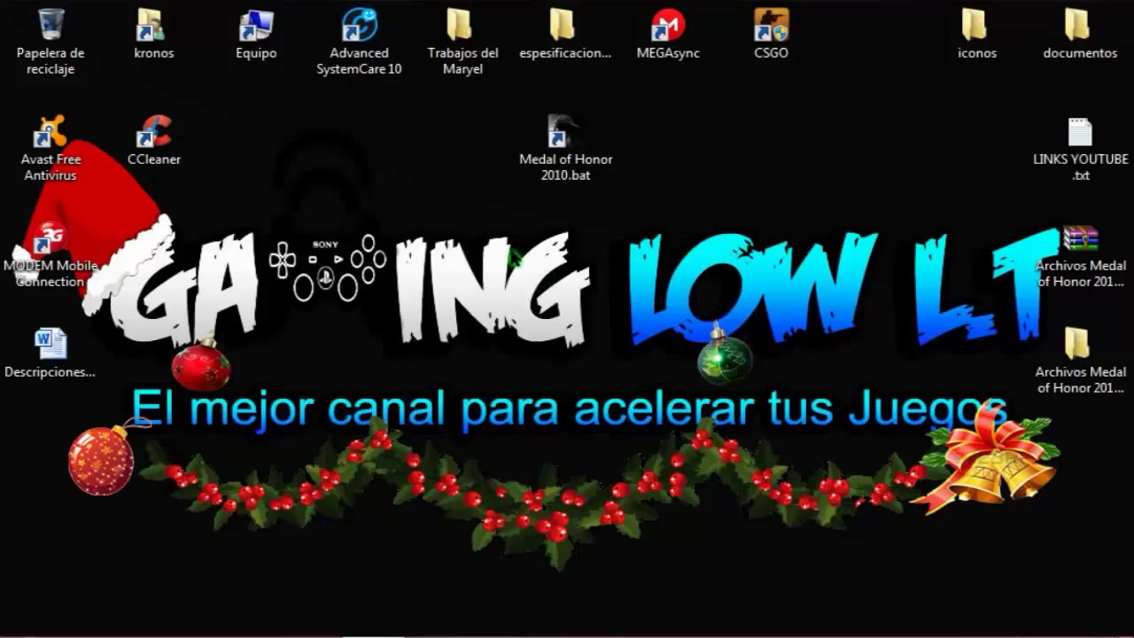
Step: Refresh the desktop
{"action": "mouse_move", "coordinate": [535, 634]}
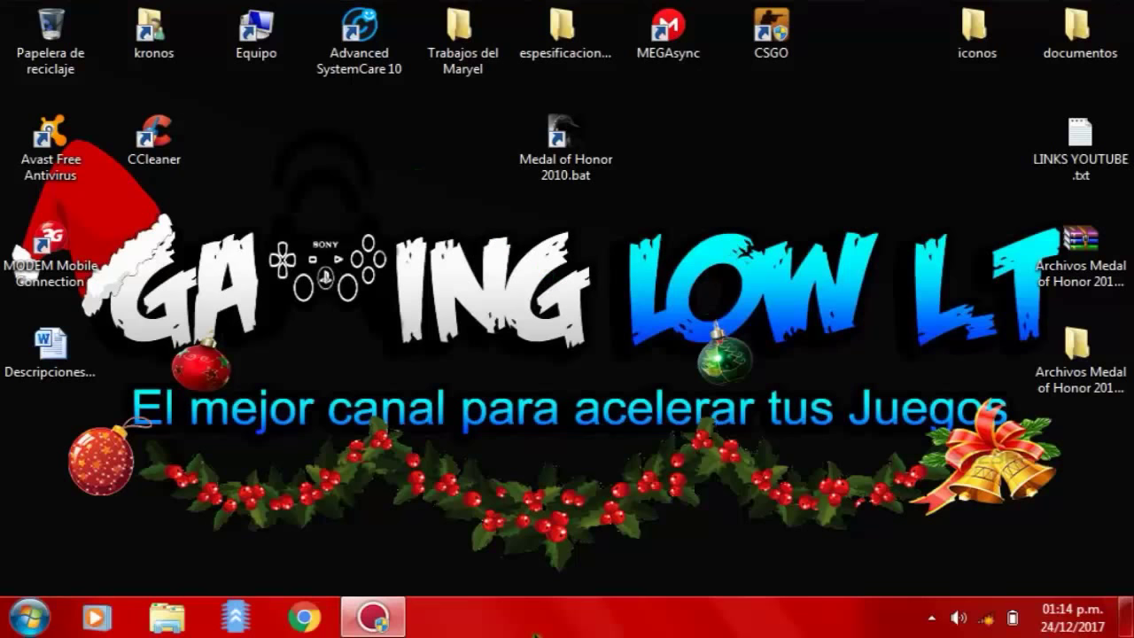
{"action": "right_click", "coordinate": [387, 185]}
{"action": "left_click", "coordinate": [429, 250]}
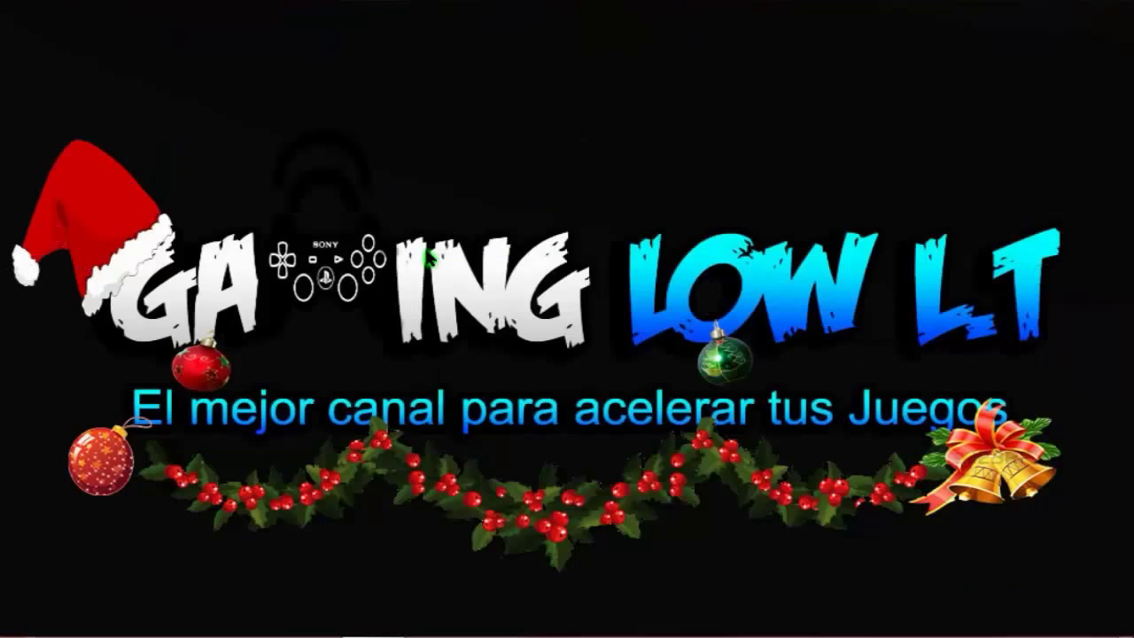